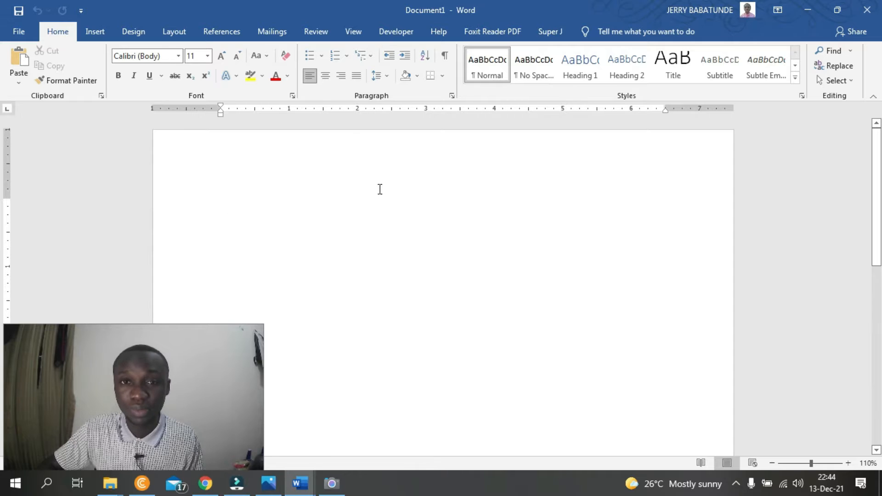
- Open the recent document "SEARCH THE SCRIPTURES ALSO - End of the Age.docx"
{"action": "mouse_move", "coordinate": [301, 482]}
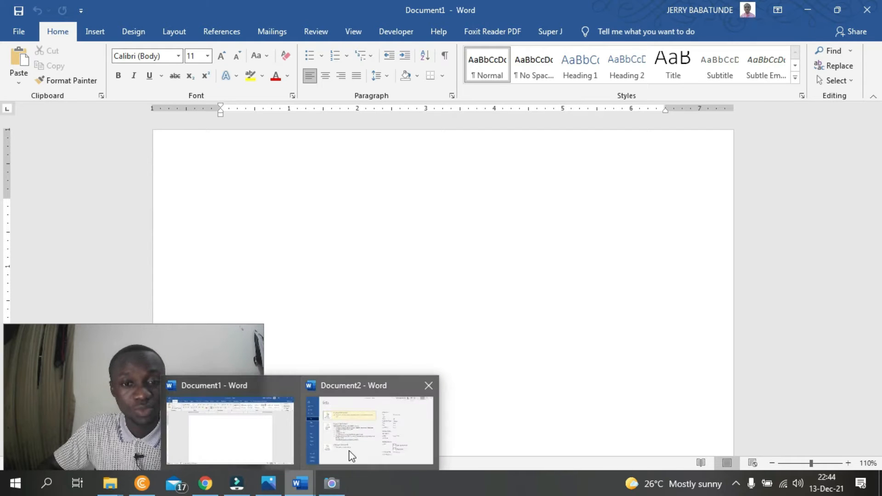
{"action": "mouse_move", "coordinate": [361, 440]}
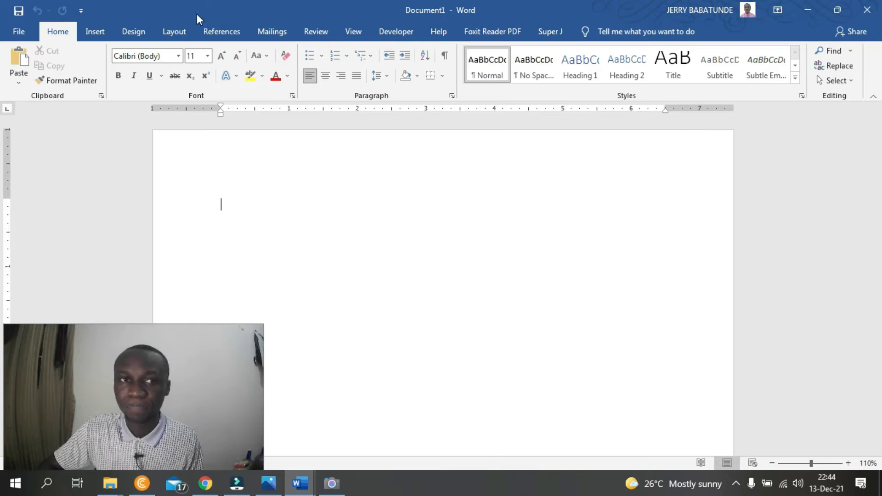
{"action": "left_click", "coordinate": [19, 32]}
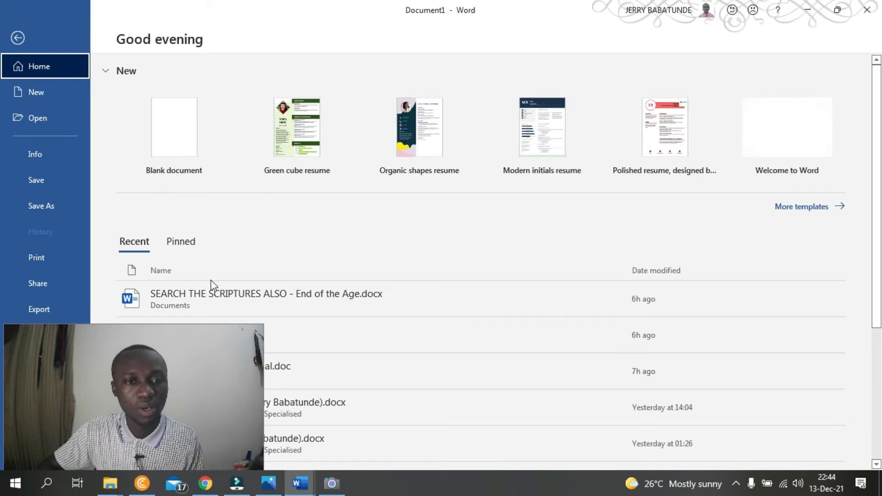
{"action": "left_click", "coordinate": [291, 303]}
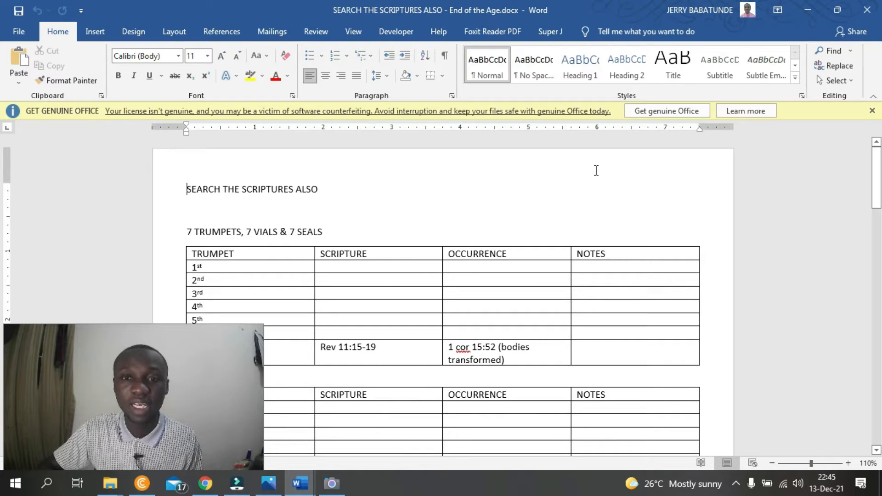
- Open the document's page header for editing without applying a built-in header design
{"action": "left_click", "coordinate": [438, 214]}
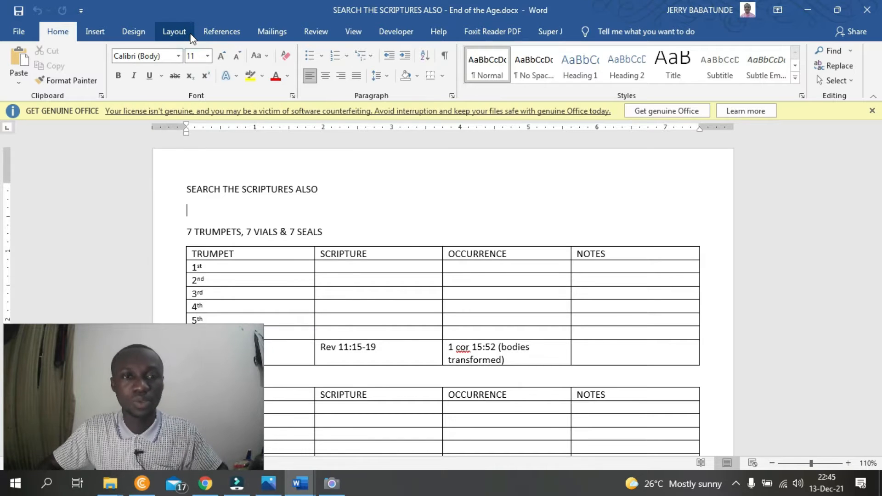
{"action": "left_click", "coordinate": [174, 31]}
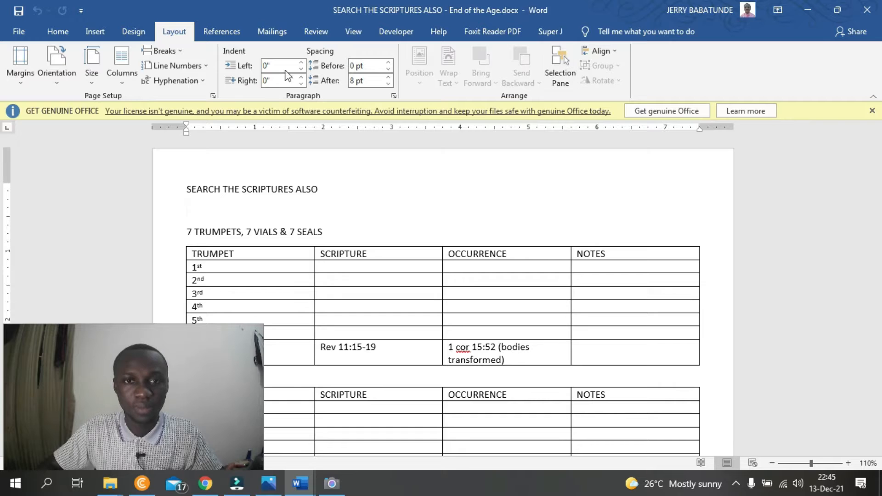
{"action": "left_click", "coordinate": [96, 33]}
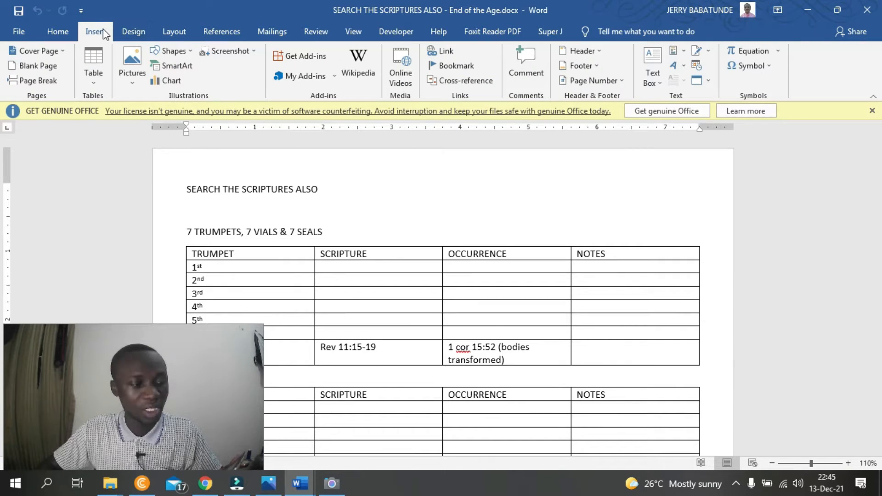
{"action": "left_click", "coordinate": [585, 50]}
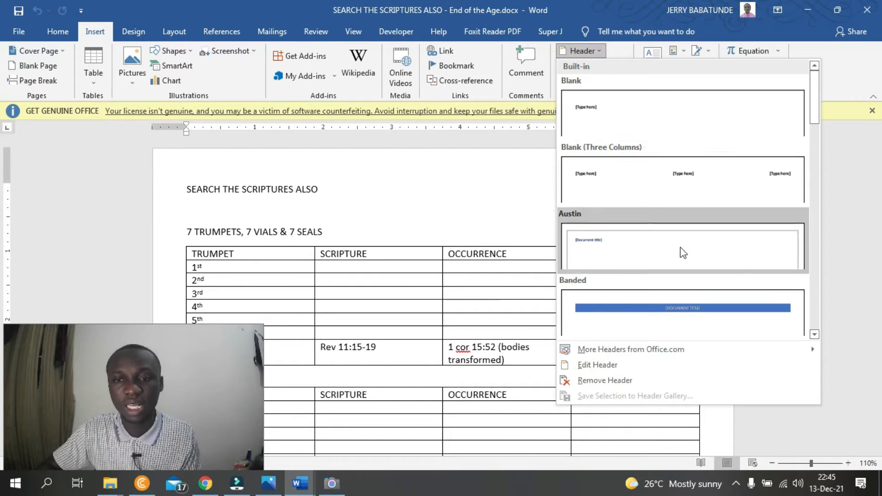
{"action": "left_click", "coordinate": [619, 370]}
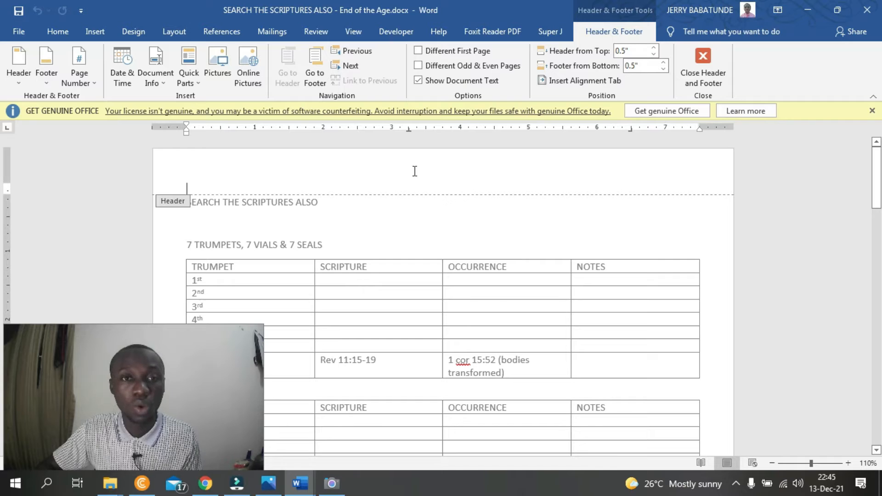
{"action": "left_click", "coordinate": [216, 76]}
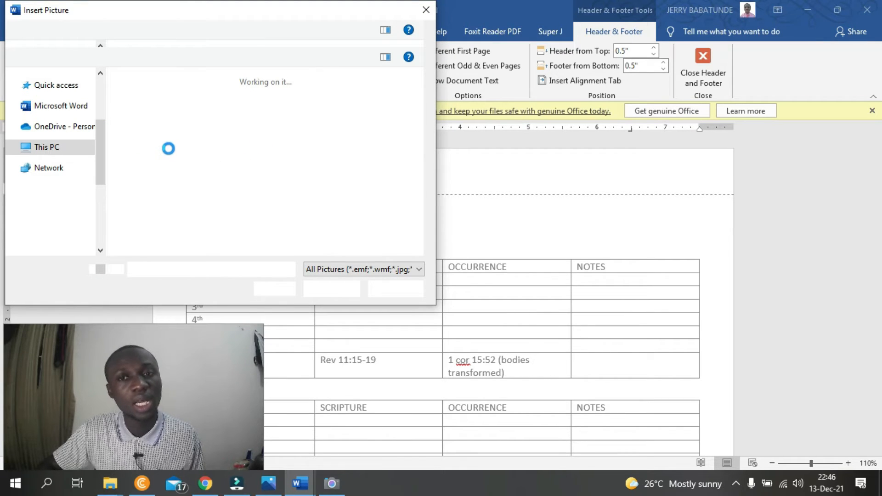
{"action": "left_click", "coordinate": [425, 10]}
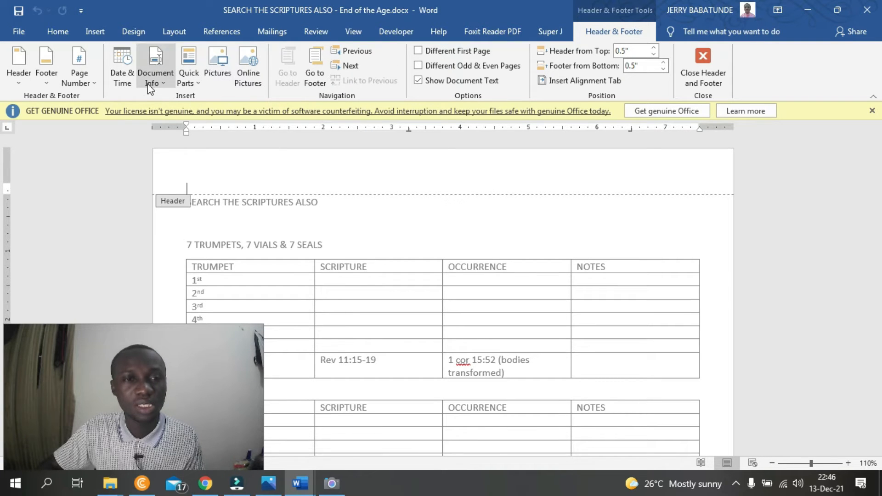
{"action": "left_click", "coordinate": [195, 83]}
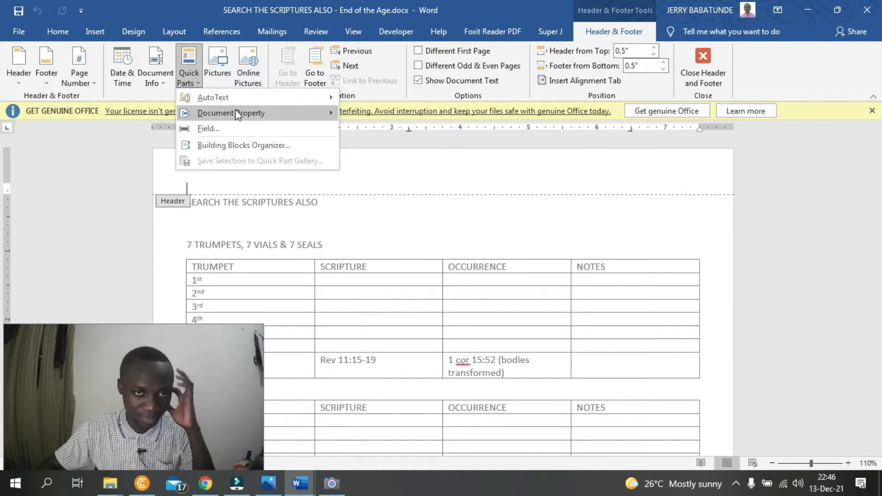
{"action": "mouse_move", "coordinate": [235, 110]}
{"action": "left_click", "coordinate": [238, 5]}
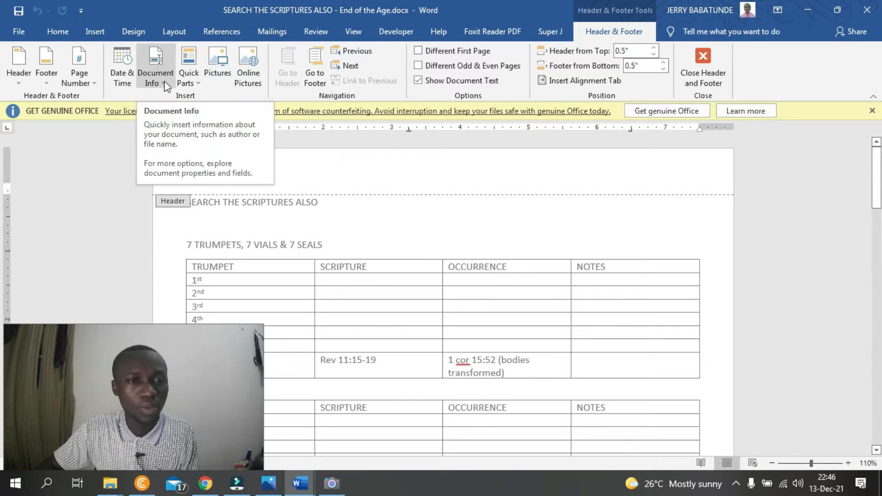
- Draw a rectangle about 0.54" high and 8.27" wide across the header area and select it
{"action": "left_click", "coordinate": [107, 30]}
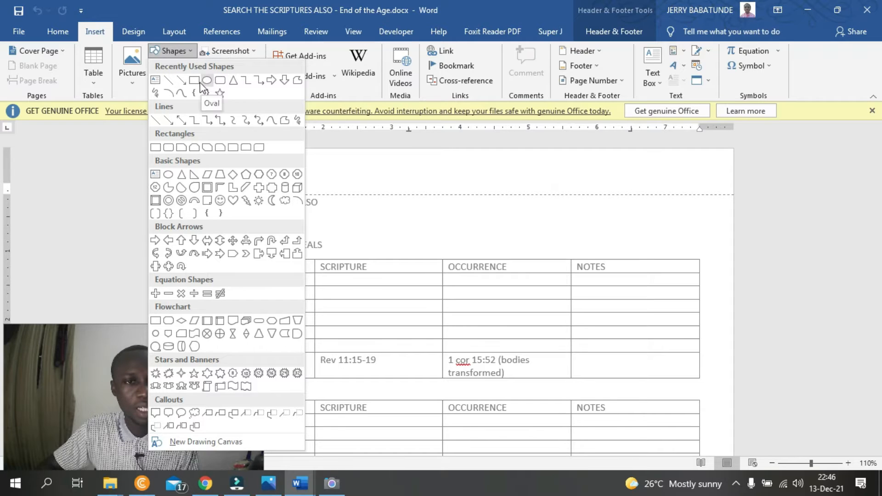
{"action": "left_click", "coordinate": [195, 81]}
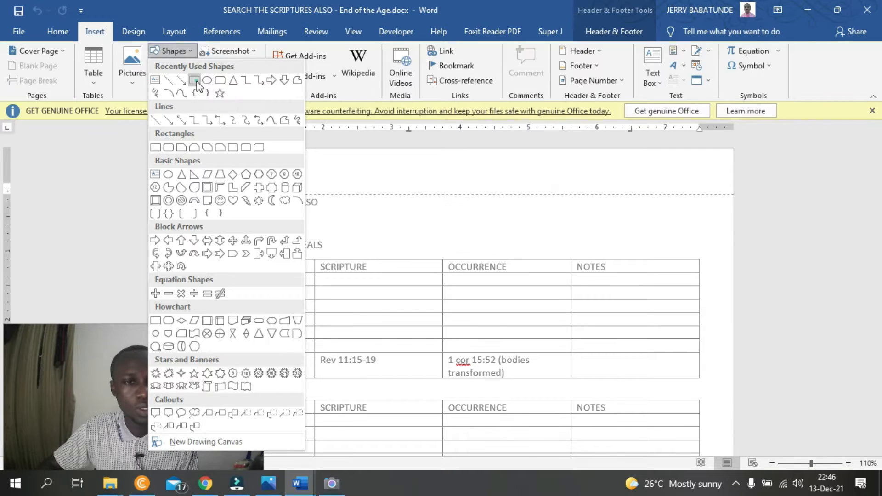
{"action": "left_click_drag", "start_coordinate": [161, 156], "coordinate": [726, 194]}
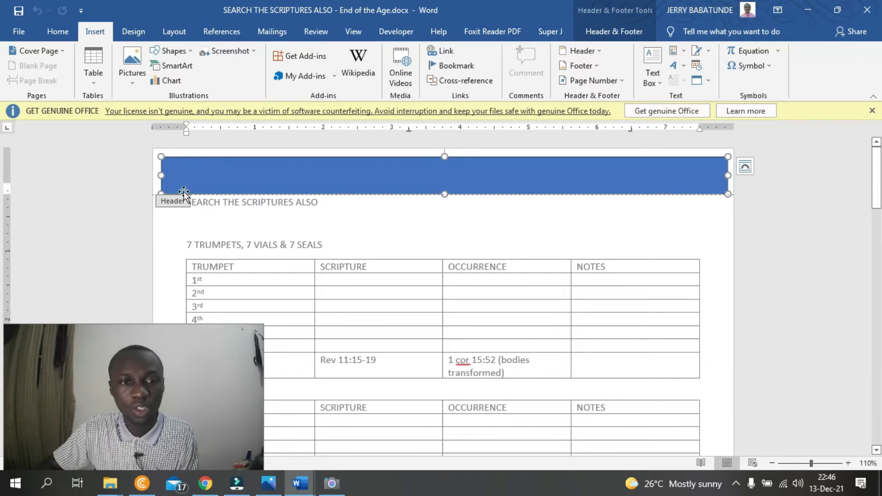
{"action": "left_click", "coordinate": [637, 164]}
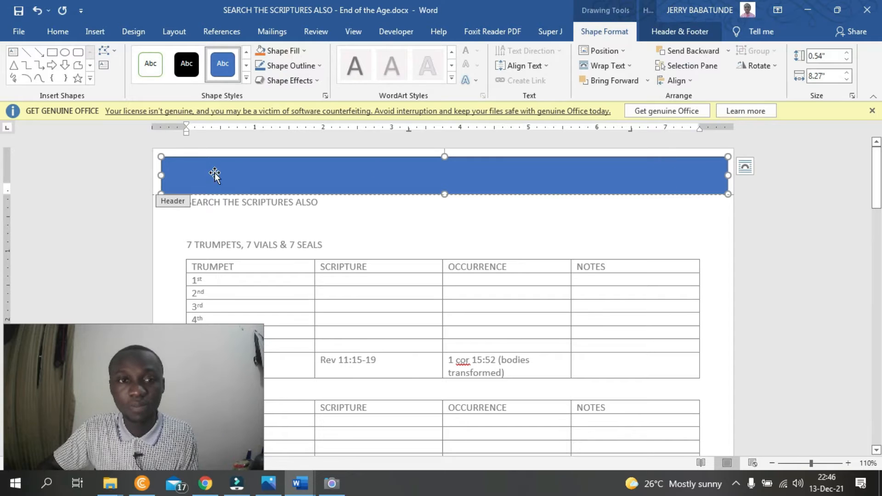
- Set the header's distance from the top of the page to 1"
{"action": "left_click", "coordinate": [680, 31]}
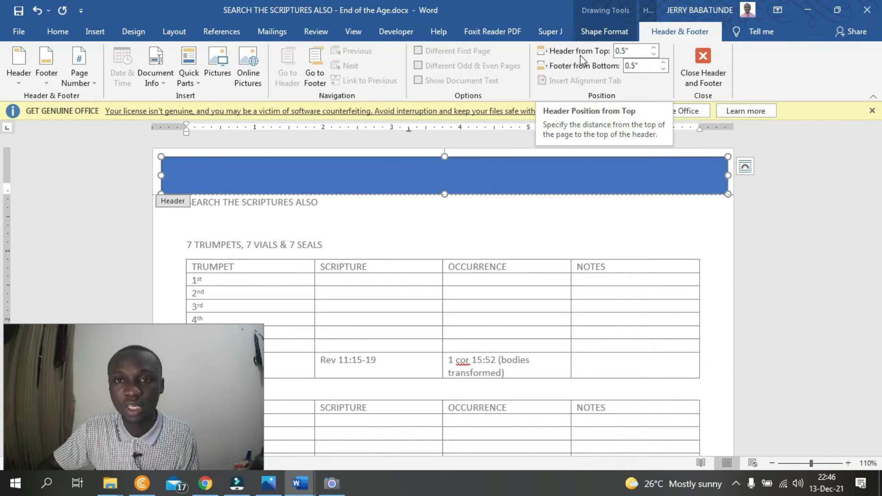
{"action": "left_click", "coordinate": [653, 48]}
{"action": "left_click", "coordinate": [652, 48]}
{"action": "left_click", "coordinate": [653, 48]}
{"action": "left_click", "coordinate": [653, 48]}
{"action": "left_click", "coordinate": [653, 48]}
{"action": "left_click", "coordinate": [653, 48]}
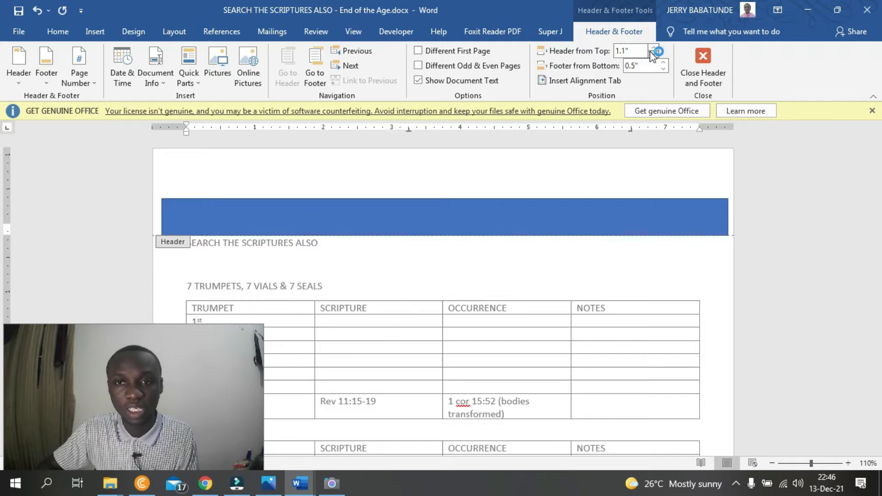
{"action": "left_click", "coordinate": [653, 55]}
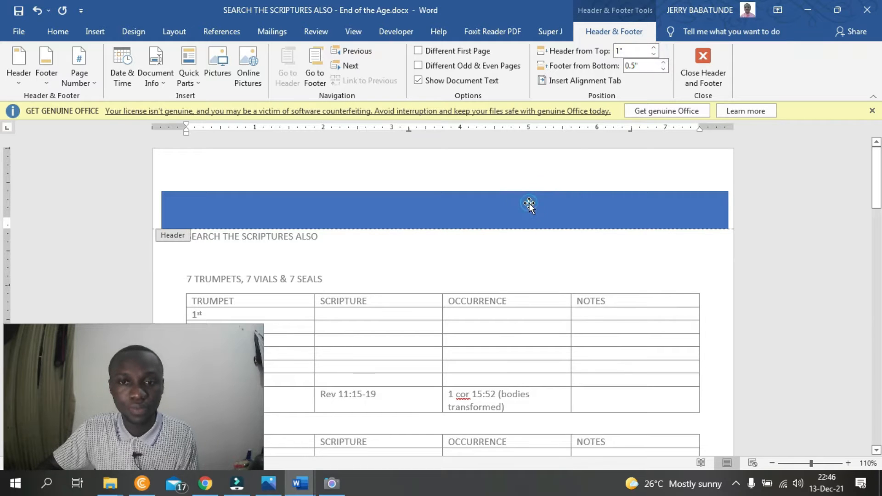
- Stretch the header rectangle upward to the top edge of the page, making it about 1.14" high
{"action": "left_click", "coordinate": [496, 195]}
{"action": "left_click_drag", "start_coordinate": [444, 190], "coordinate": [442, 150]}
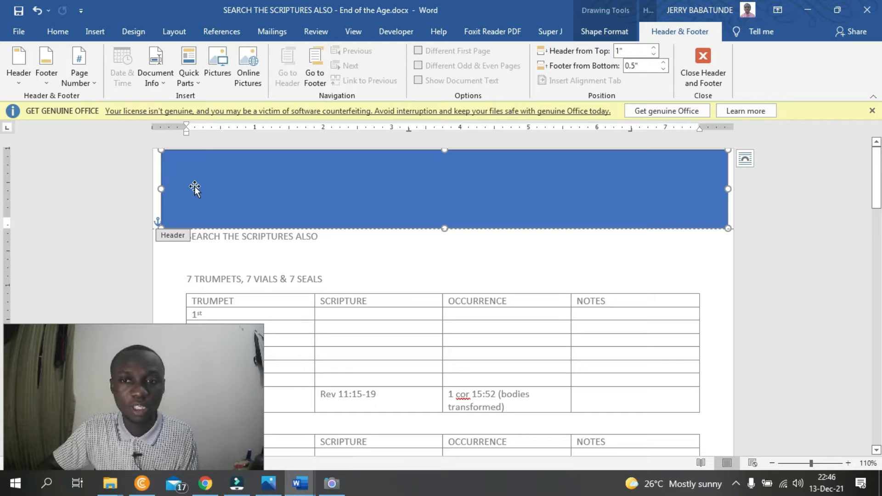
{"action": "left_click", "coordinate": [653, 47]}
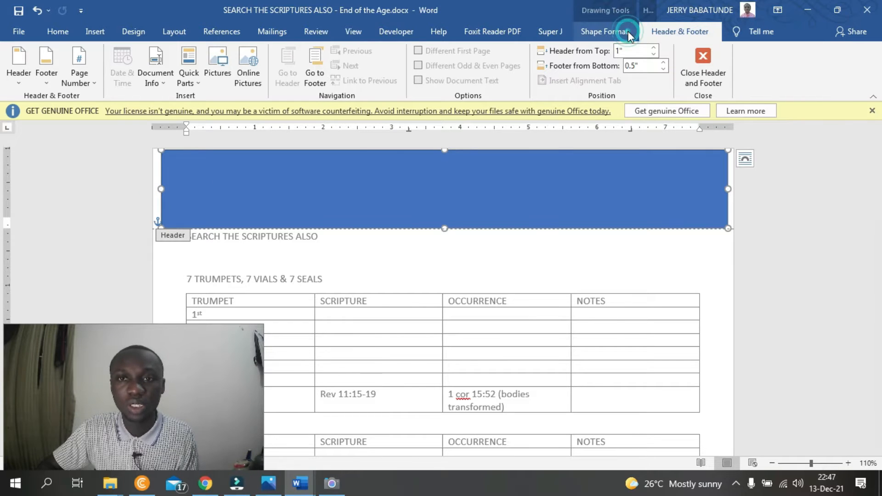
- Format the header rectangle with no fill and a black outline
{"action": "left_click", "coordinate": [605, 31]}
{"action": "left_click", "coordinate": [275, 51]}
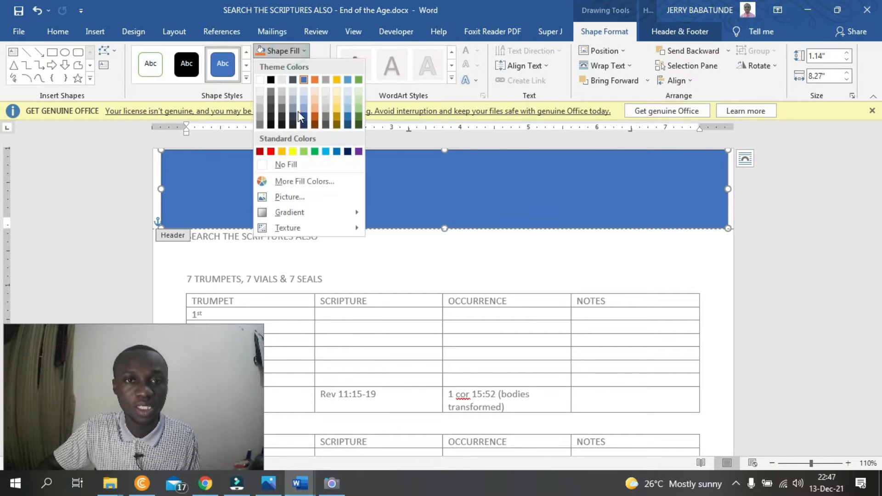
{"action": "left_click", "coordinate": [300, 166]}
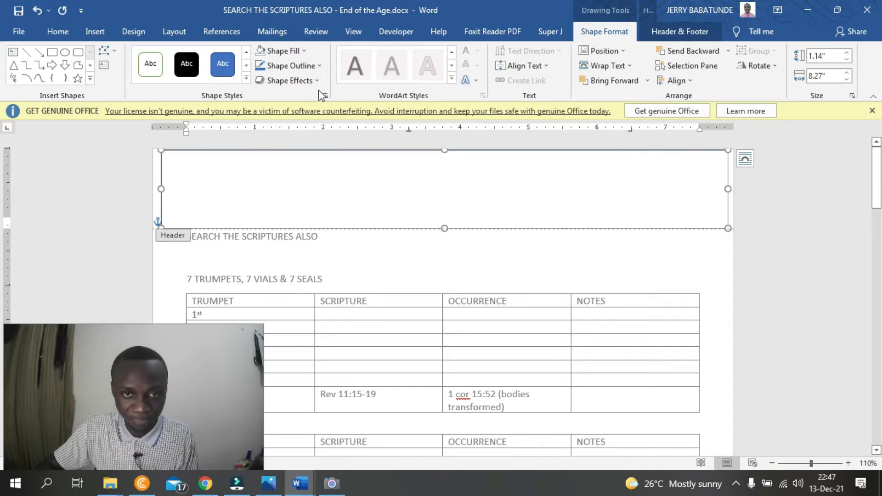
{"action": "left_click", "coordinate": [290, 66]}
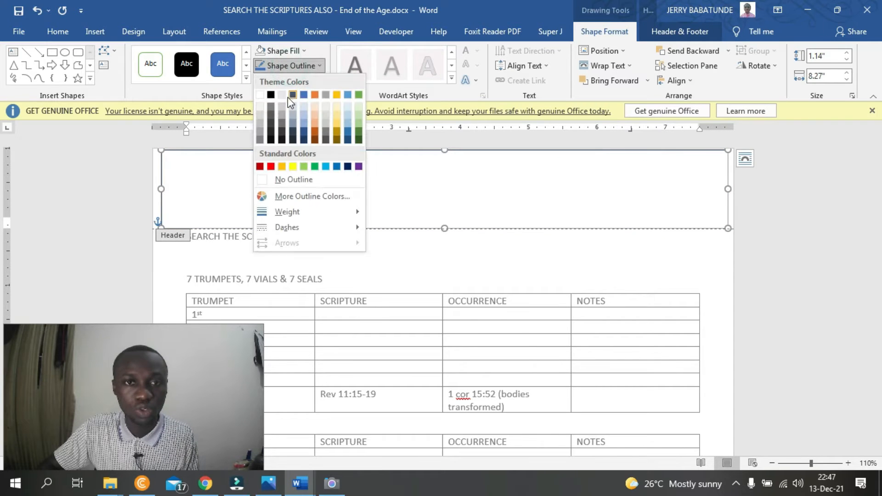
{"action": "left_click", "coordinate": [271, 95]}
{"action": "left_click", "coordinate": [352, 179]}
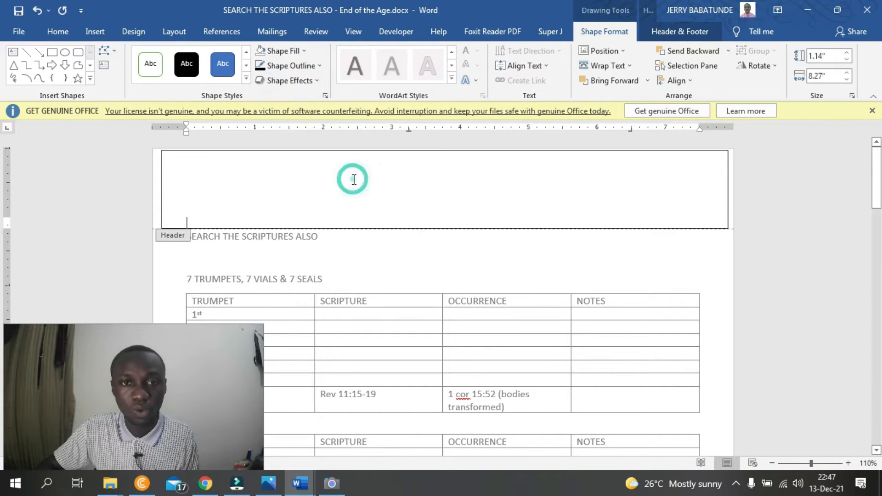
- Draw a text box about 1.12" high and 3.25" wide inside the left end of the header rectangle
{"action": "left_click", "coordinate": [111, 30]}
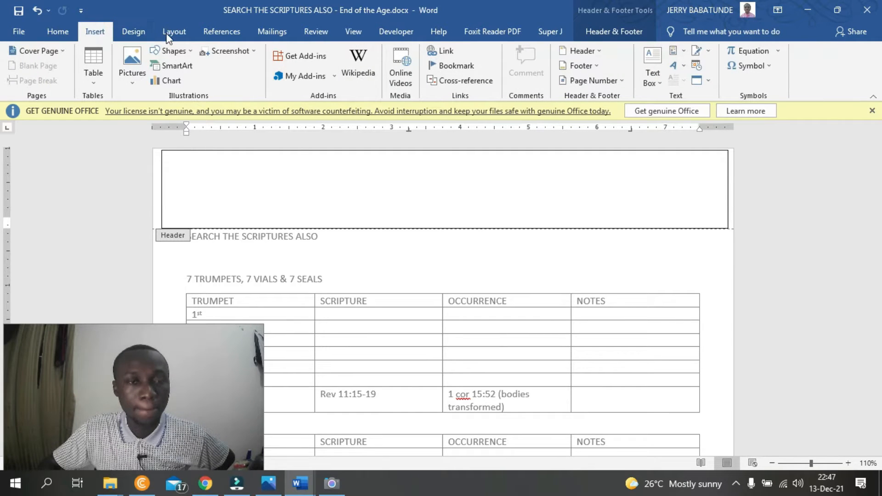
{"action": "left_click", "coordinate": [652, 77]}
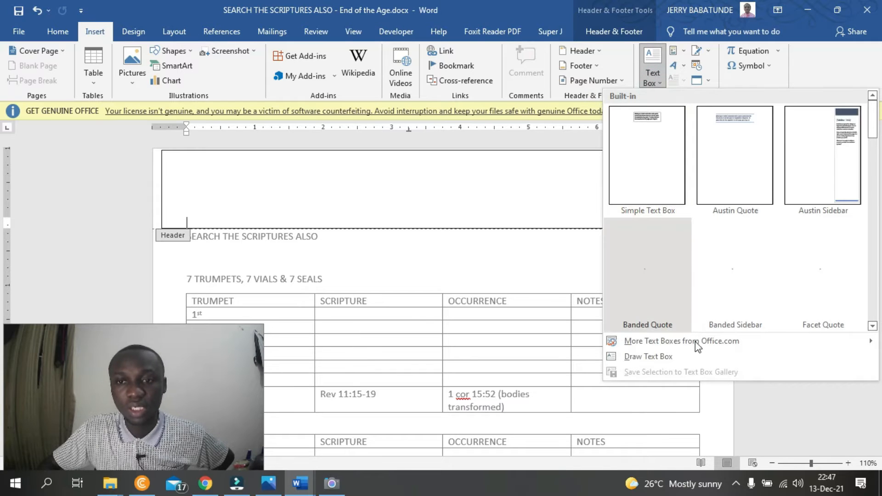
{"action": "left_click", "coordinate": [647, 356]}
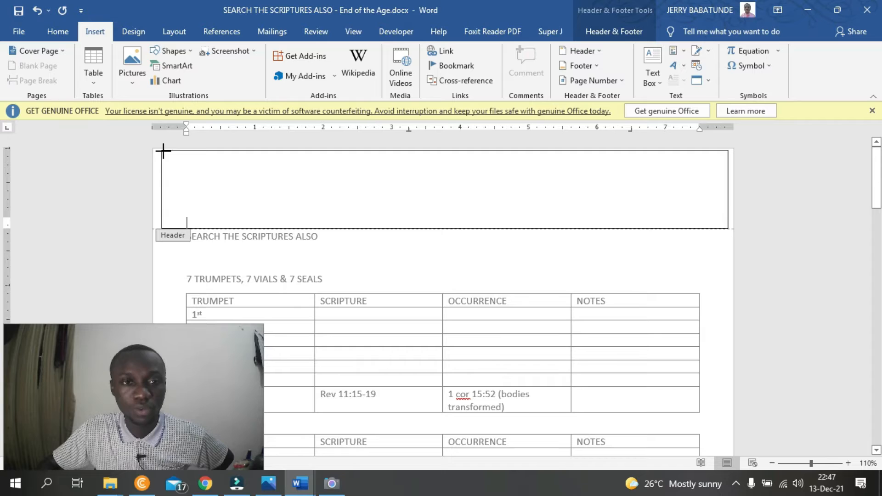
{"action": "left_click_drag", "start_coordinate": [163, 150], "coordinate": [385, 227]}
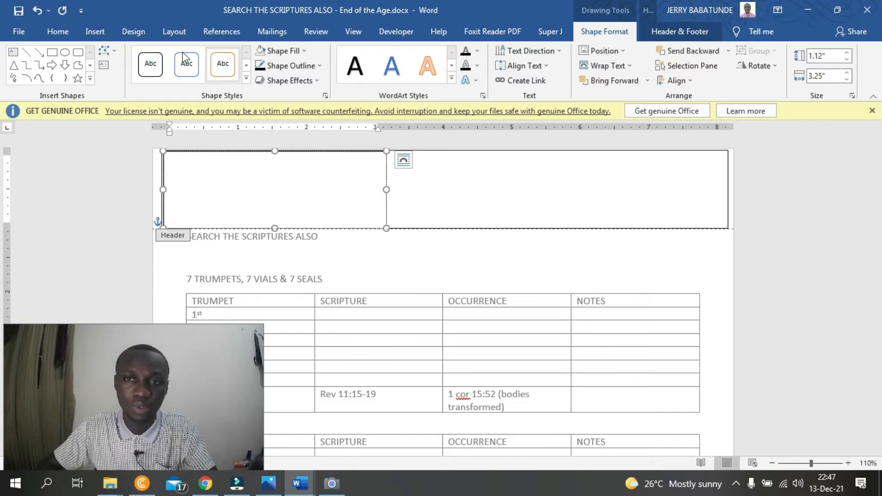
- Duplicate the header text box and align the copy with the right end of the header rectangle
{"action": "left_click", "coordinate": [56, 32]}
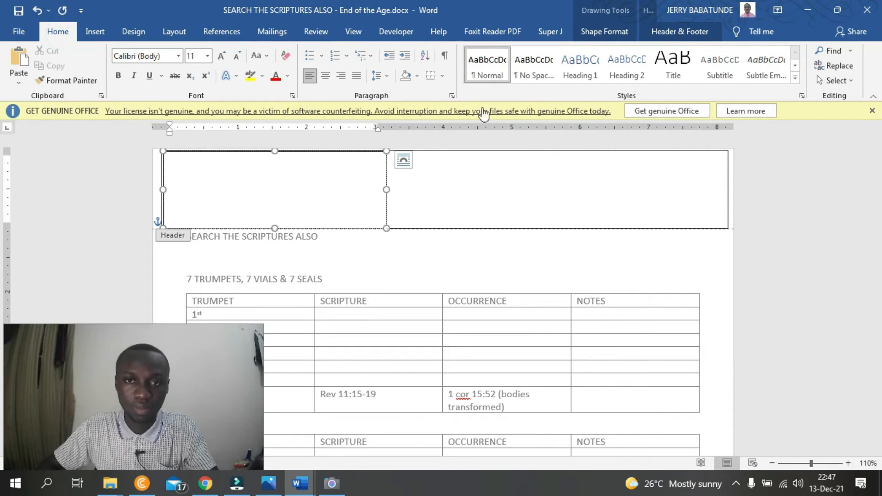
{"action": "left_click", "coordinate": [387, 191]}
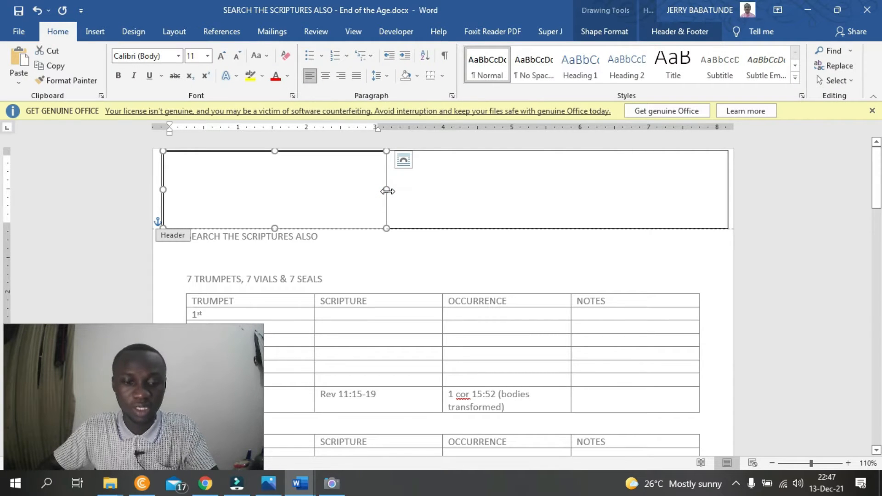
{"action": "left_click_drag", "start_coordinate": [387, 191], "coordinate": [399, 202]}
{"action": "left_click", "coordinate": [368, 197]}
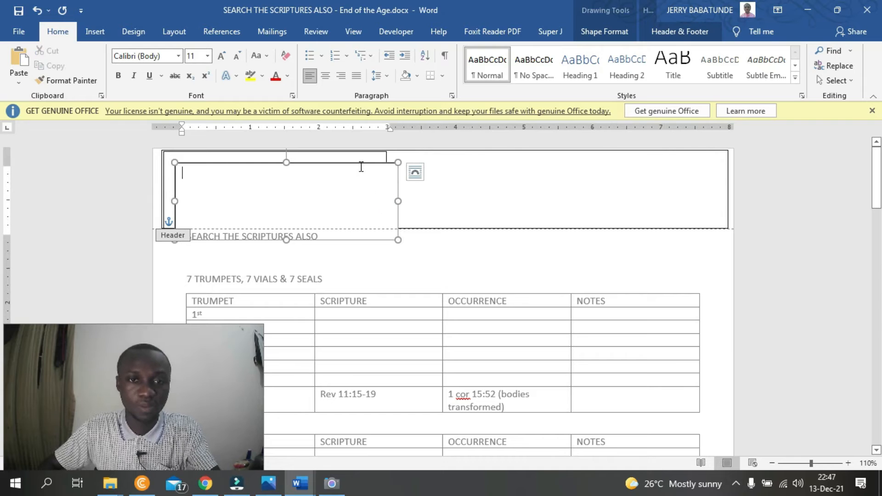
{"action": "left_click_drag", "start_coordinate": [360, 163], "coordinate": [689, 153]}
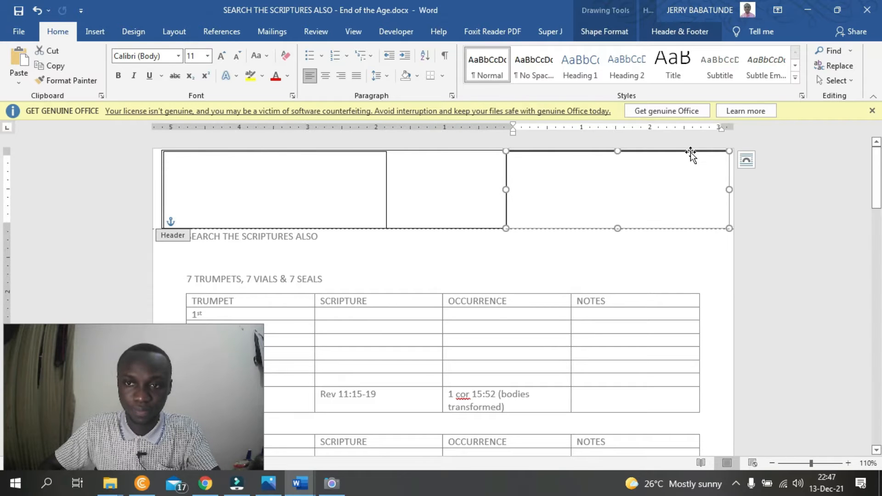
{"action": "key", "text": "ctrl+z"}
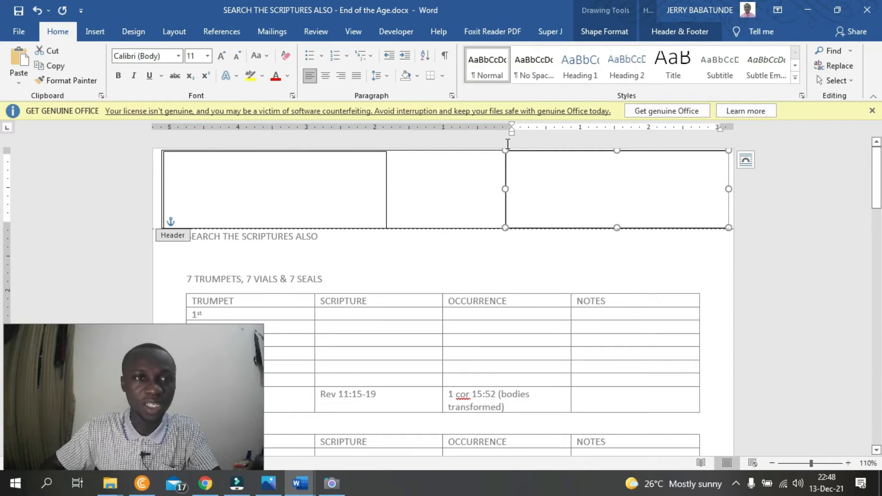
- Paste another copy of the header text box and position it between the two existing ones, level with their top edges
{"action": "key", "text": "ctrl+v"}
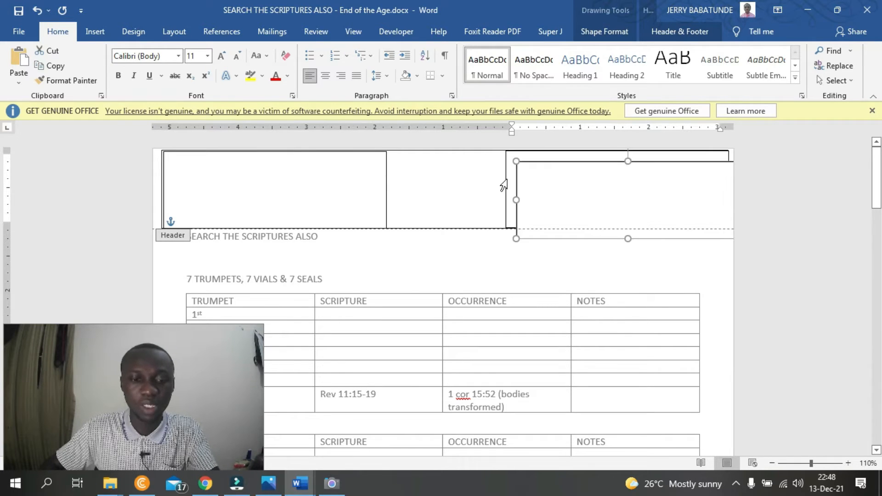
{"action": "left_click", "coordinate": [547, 191]}
{"action": "left_click_drag", "start_coordinate": [550, 161], "coordinate": [407, 152]}
{"action": "key", "text": "Up"}
{"action": "key", "text": "Up"}
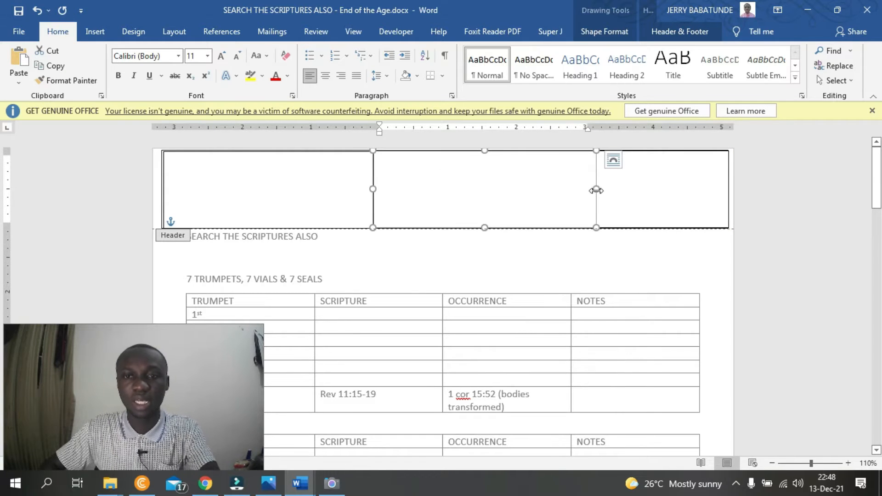
- Narrow the middle header text box to about 1.85" wide so it fits the gap between the outer text boxes
{"action": "left_click_drag", "start_coordinate": [596, 188], "coordinate": [587, 188]}
{"action": "left_click_drag", "start_coordinate": [522, 194], "coordinate": [506, 205]}
{"action": "left_click_drag", "start_coordinate": [373, 188], "coordinate": [380, 189]}
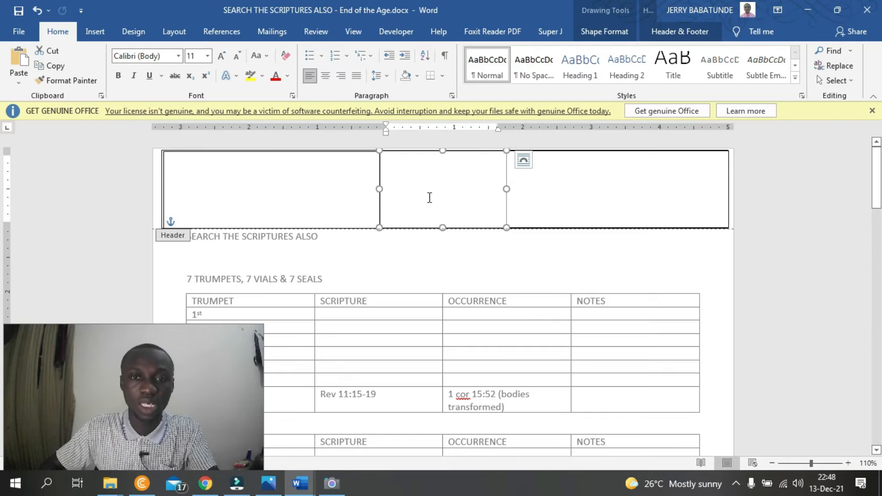
- Start a picture fill for the middle header text box, working offline to choose an image file from the computer
{"action": "left_click", "coordinate": [675, 36]}
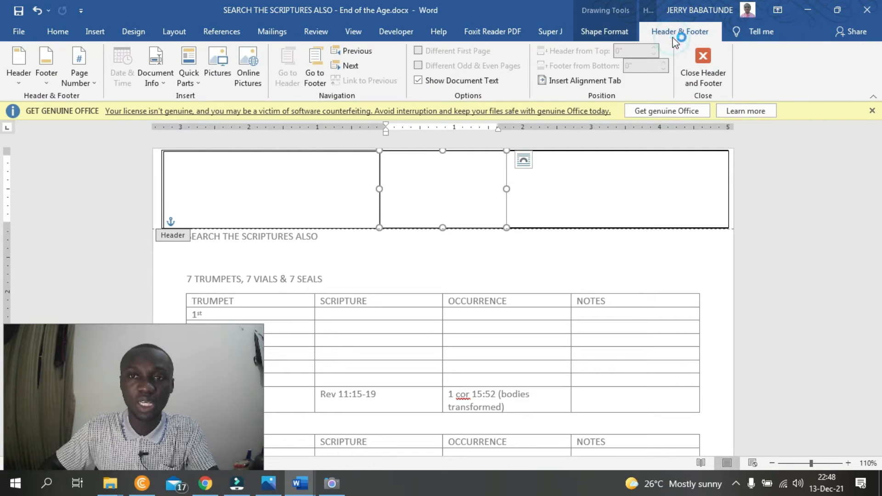
{"action": "left_click", "coordinate": [605, 31]}
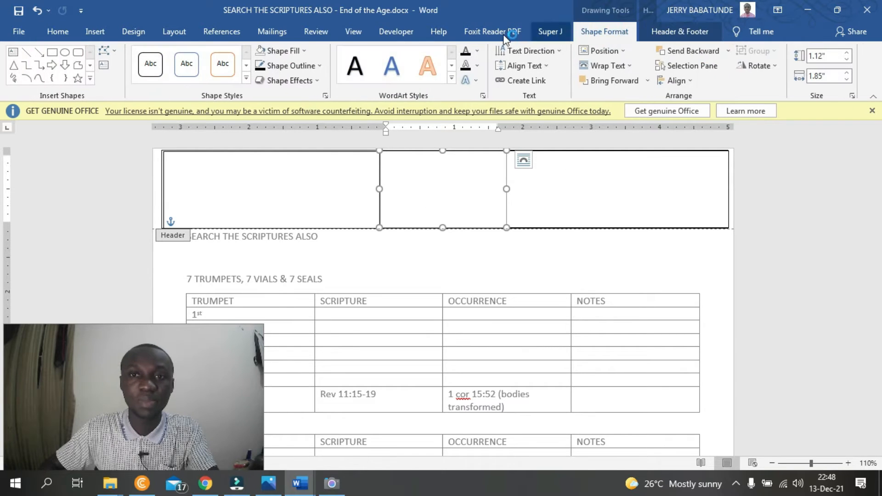
{"action": "left_click", "coordinate": [301, 50]}
{"action": "left_click", "coordinate": [301, 198]}
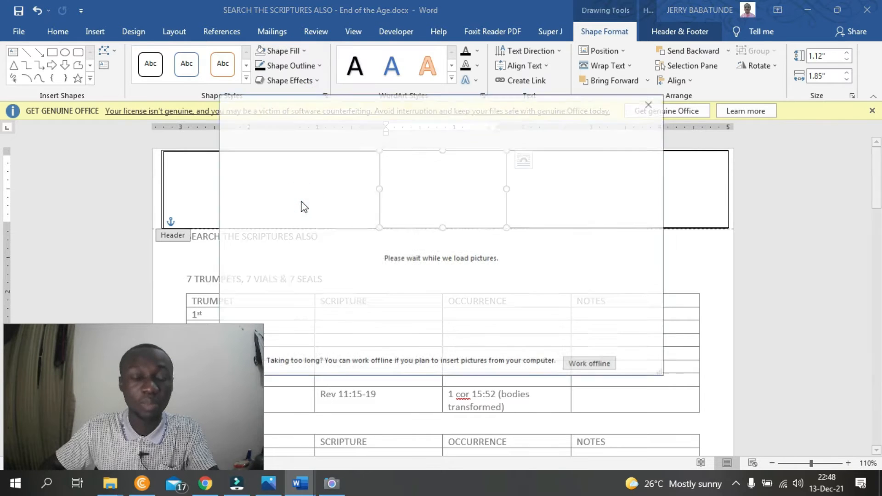
{"action": "left_click", "coordinate": [579, 365]}
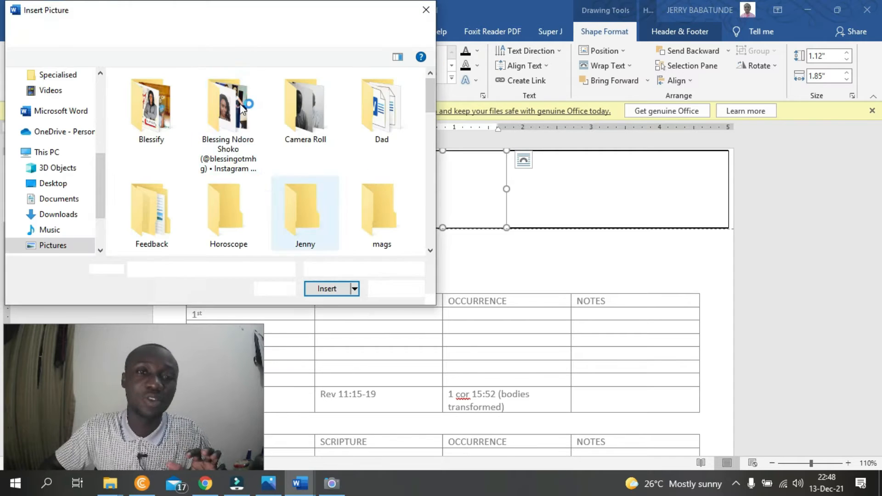
- Browse the TS4Humanity (E:) drive to the Logos folder inside himself folder's BUSINESS IDEAS & PLANS
{"action": "scroll", "coordinate": [64, 164], "scroll_direction": "up", "scroll_amount": 3}
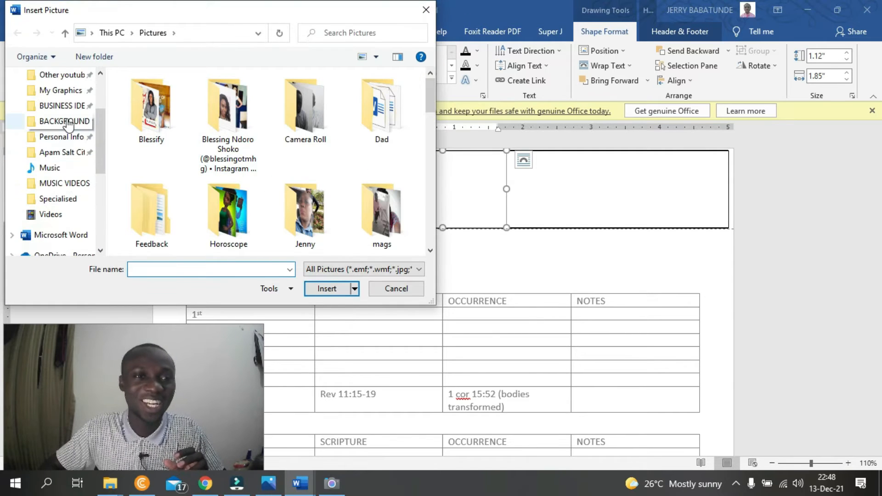
{"action": "scroll", "coordinate": [63, 198], "scroll_direction": "down", "scroll_amount": 5}
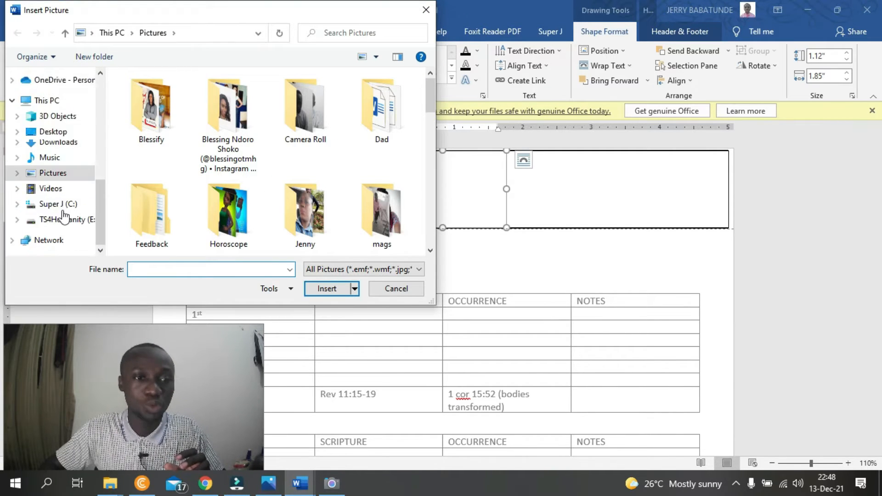
{"action": "left_click", "coordinate": [64, 220]}
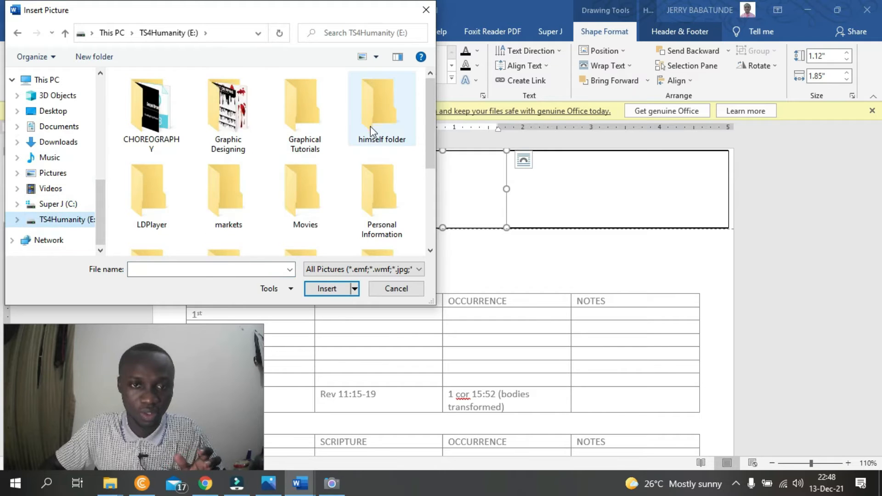
{"action": "scroll", "coordinate": [339, 136], "scroll_direction": "down", "scroll_amount": 3}
{"action": "scroll", "coordinate": [339, 138], "scroll_direction": "up", "scroll_amount": 3}
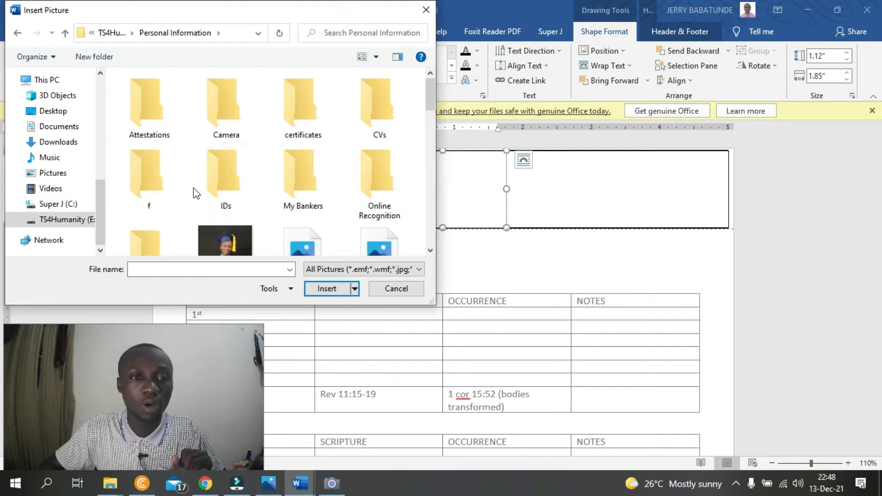
{"action": "left_click", "coordinate": [111, 32]}
{"action": "double_click", "coordinate": [377, 128]}
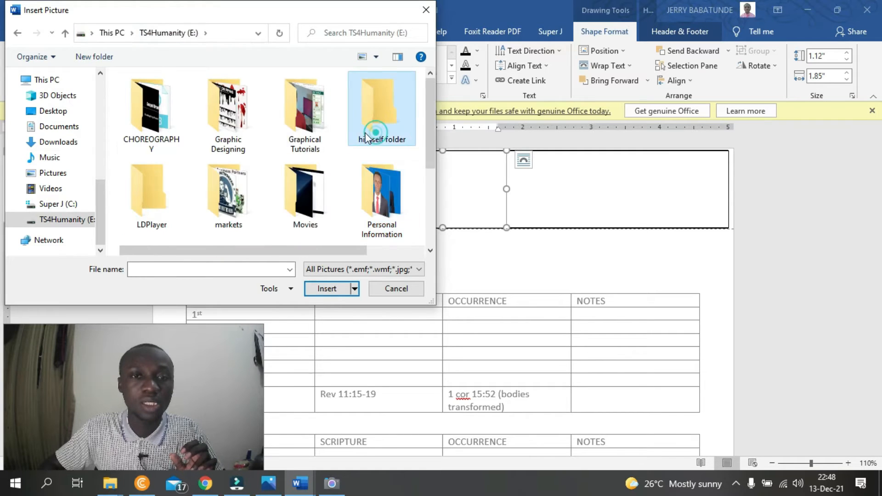
{"action": "double_click", "coordinate": [173, 113]}
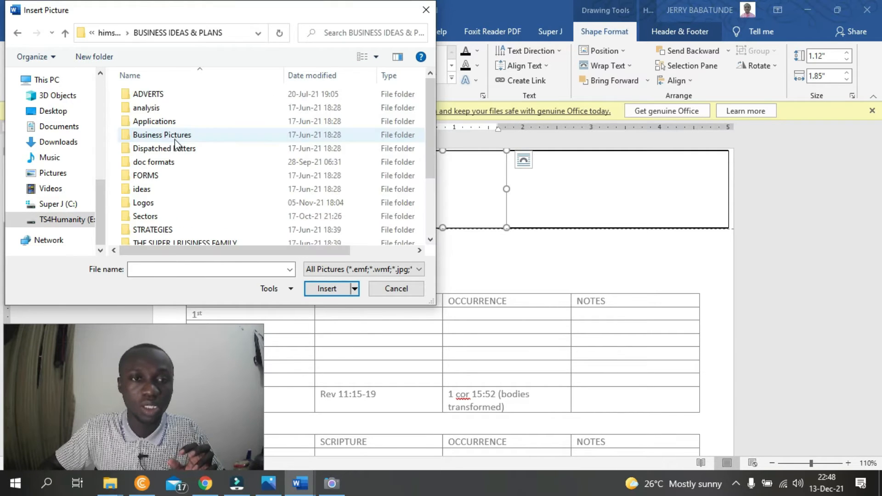
{"action": "double_click", "coordinate": [156, 200]}
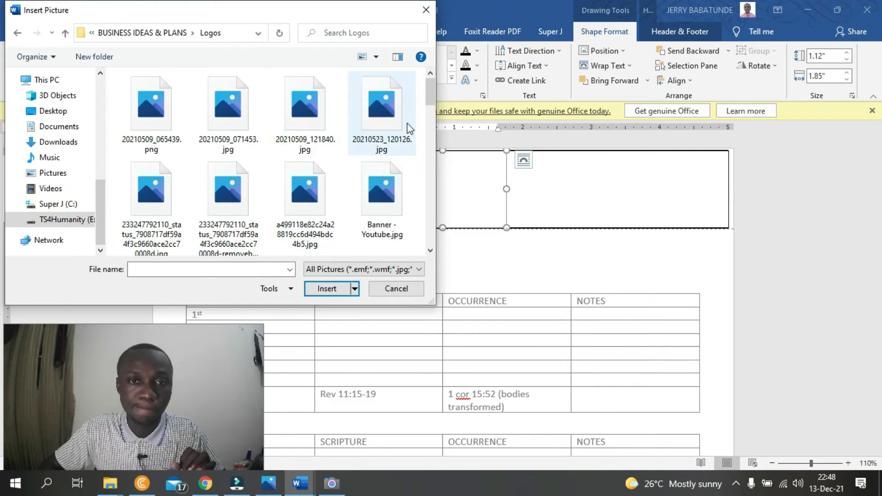
- Fill the middle header text box with the logo image icon.bmp and dismiss the Office licence notice
{"action": "scroll", "coordinate": [303, 97], "scroll_direction": "down", "scroll_amount": 5}
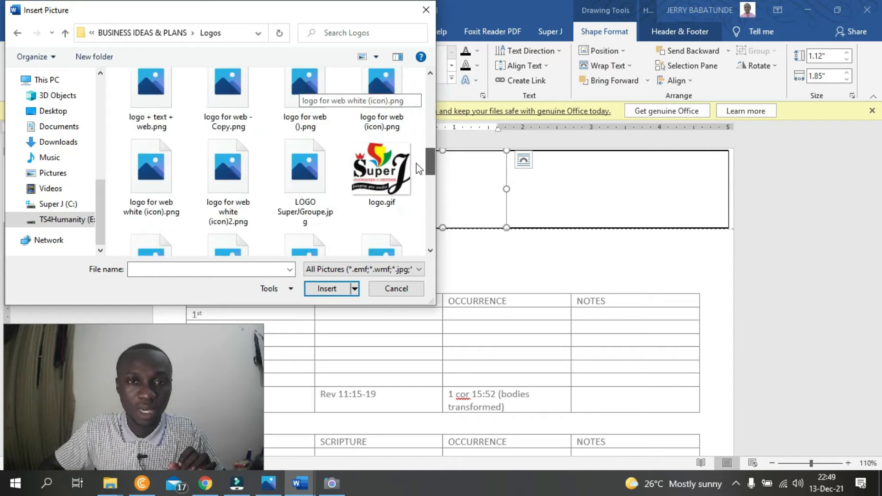
{"action": "scroll", "coordinate": [385, 193], "scroll_direction": "down", "scroll_amount": 6}
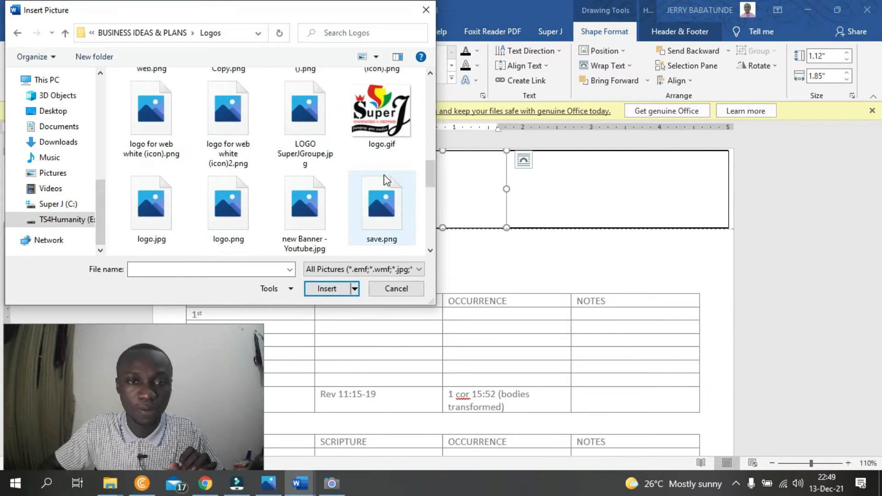
{"action": "scroll", "coordinate": [372, 198], "scroll_direction": "down", "scroll_amount": 2}
{"action": "scroll", "coordinate": [372, 198], "scroll_direction": "up", "scroll_amount": 8}
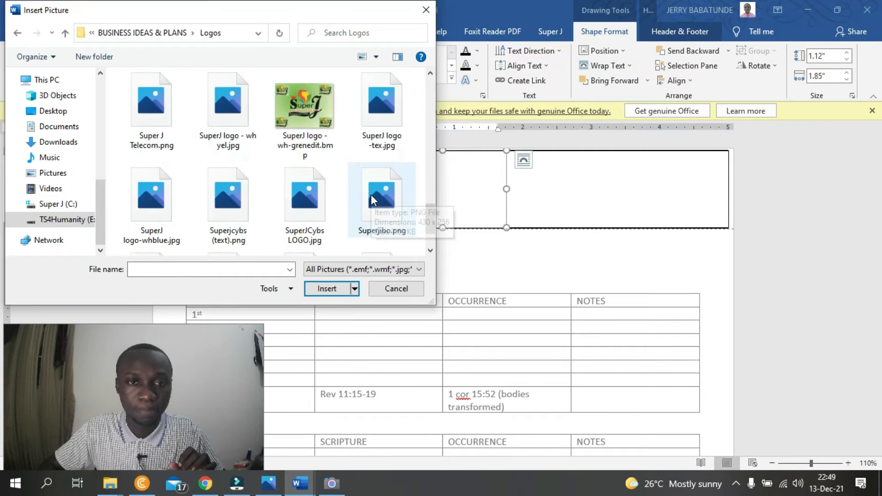
{"action": "scroll", "coordinate": [372, 199], "scroll_direction": "up", "scroll_amount": 3}
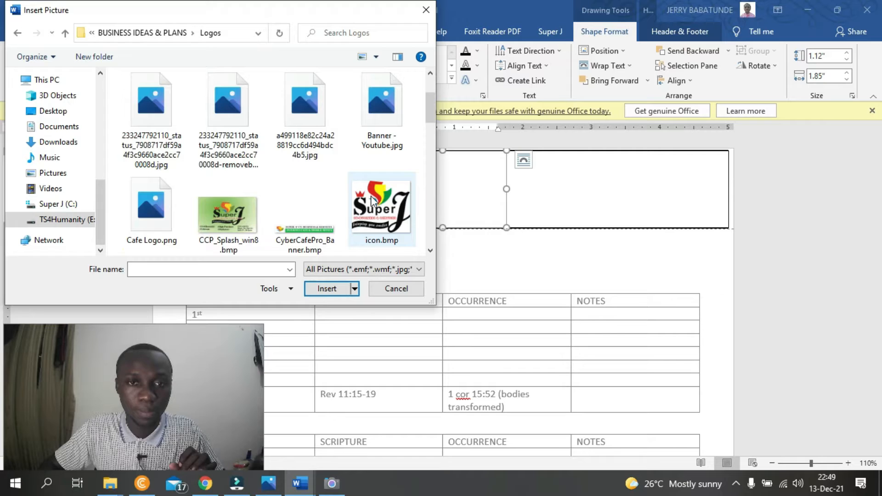
{"action": "scroll", "coordinate": [372, 191], "scroll_direction": "down", "scroll_amount": 3}
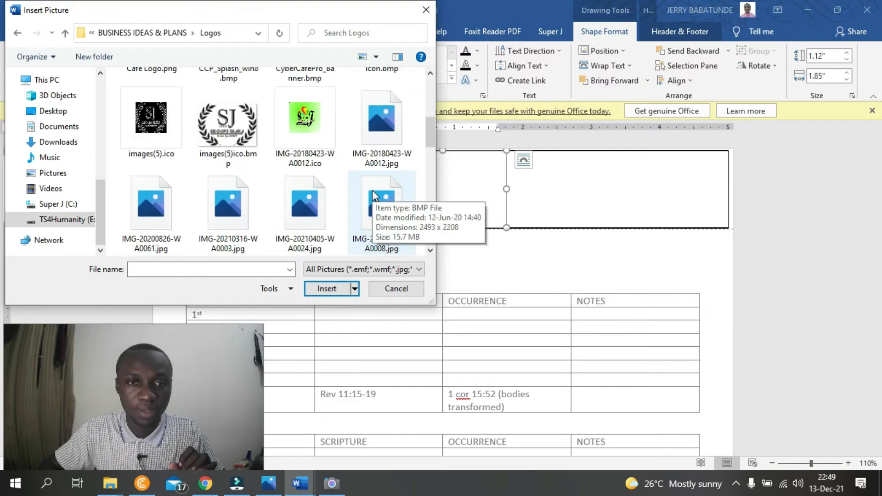
{"action": "scroll", "coordinate": [373, 191], "scroll_direction": "up", "scroll_amount": 3}
{"action": "mouse_move", "coordinate": [431, 129]}
{"action": "left_mouse_down"}
{"action": "mouse_move", "coordinate": [429, 140]}
{"action": "mouse_move", "coordinate": [430, 121]}
{"action": "left_mouse_up"}
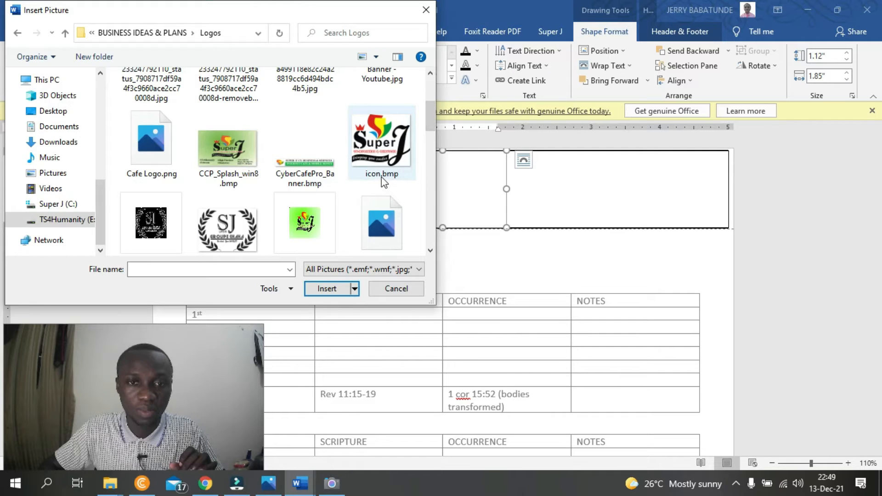
{"action": "double_click", "coordinate": [385, 154]}
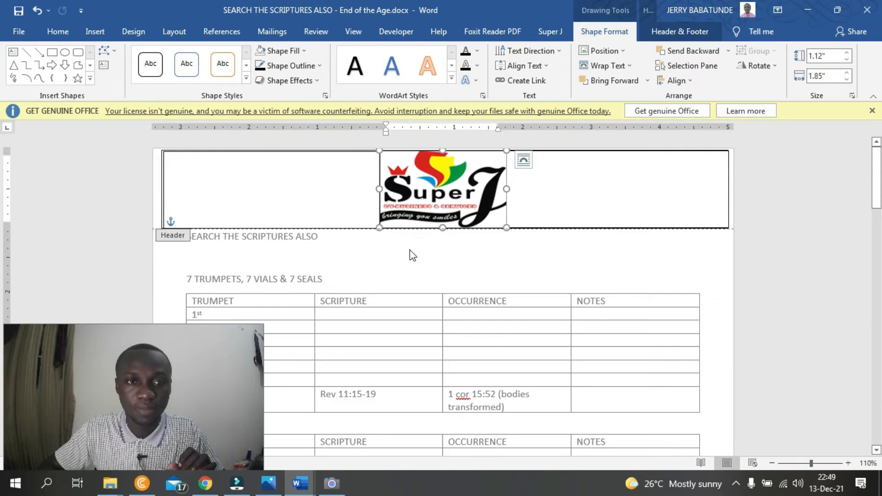
{"action": "left_click", "coordinate": [871, 110]}
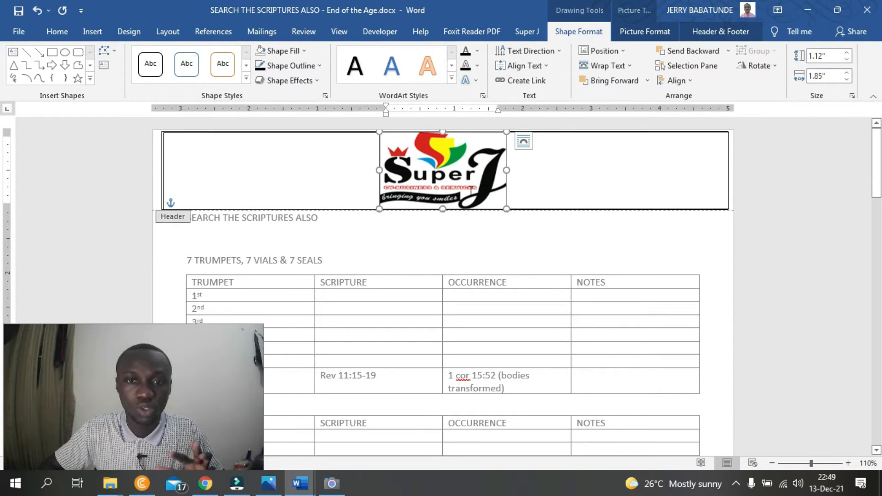
- Enter "Our Ref:" and "Your Ref:" in the header text box right of the logo, separated by one blank line
{"action": "left_click", "coordinate": [524, 174]}
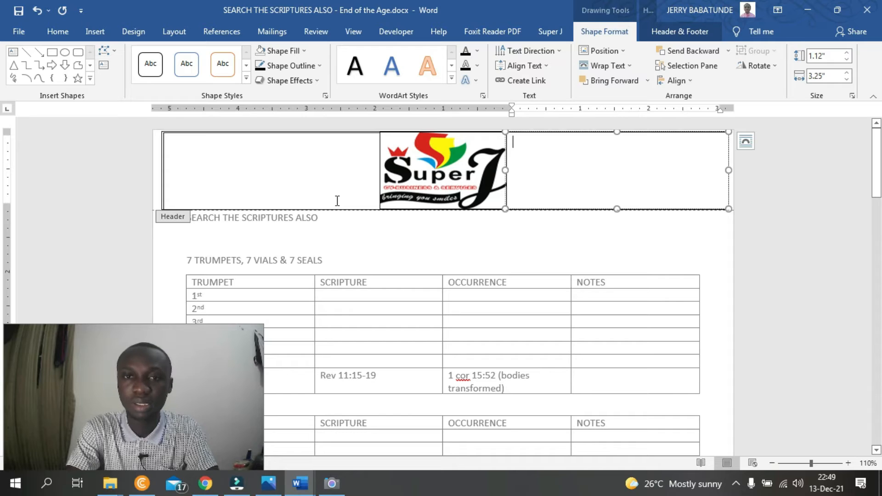
{"action": "type", "text": "Our Ref:"}
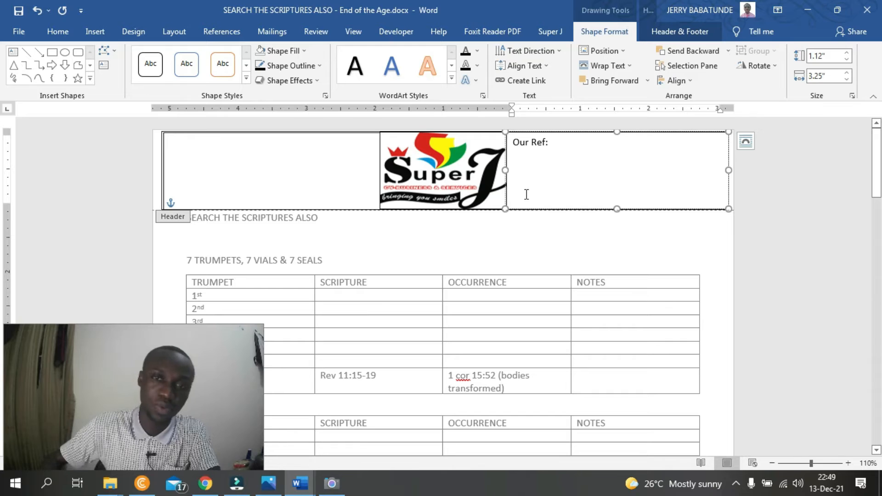
{"action": "key", "text": "Return"}
{"action": "key", "text": "Return"}
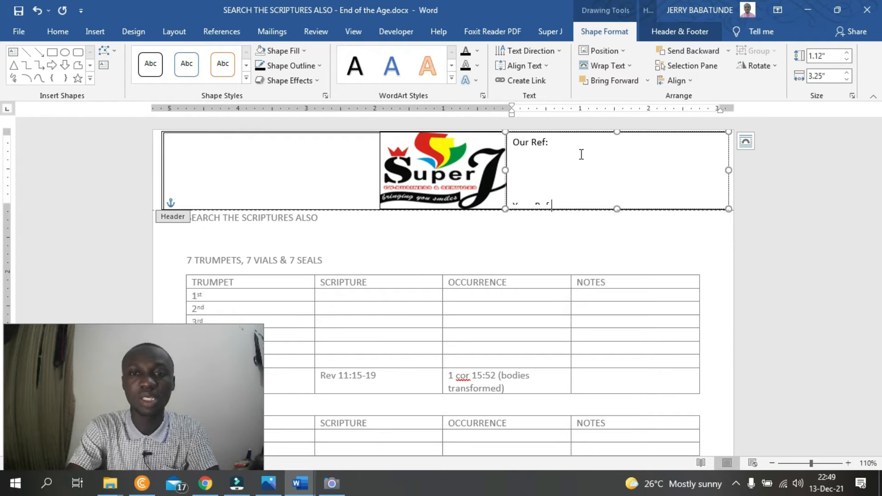
{"action": "key", "text": "Delete"}
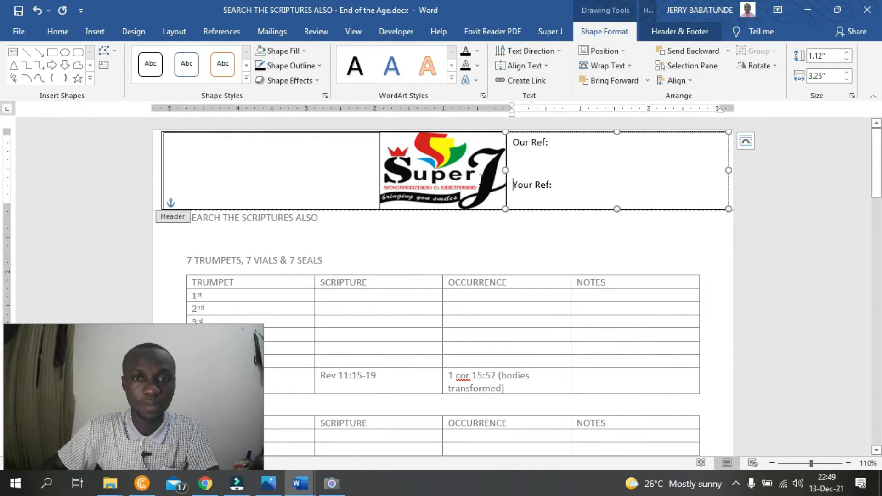
- Enter "SUPER 'J' CY-BUSINESS AND SERVICES" and "GHANA & QATAR" on separate lines in the header text box left of the logo
{"action": "left_click", "coordinate": [315, 164]}
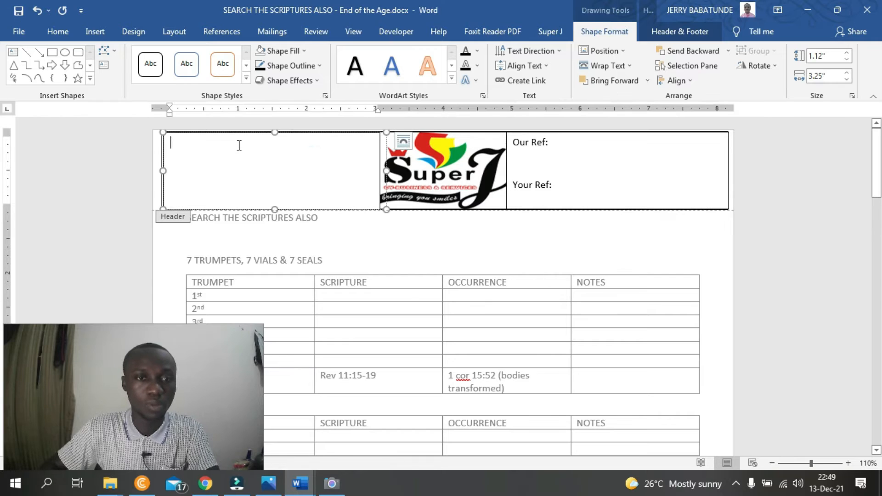
{"action": "type", "text": "SUPER '"}
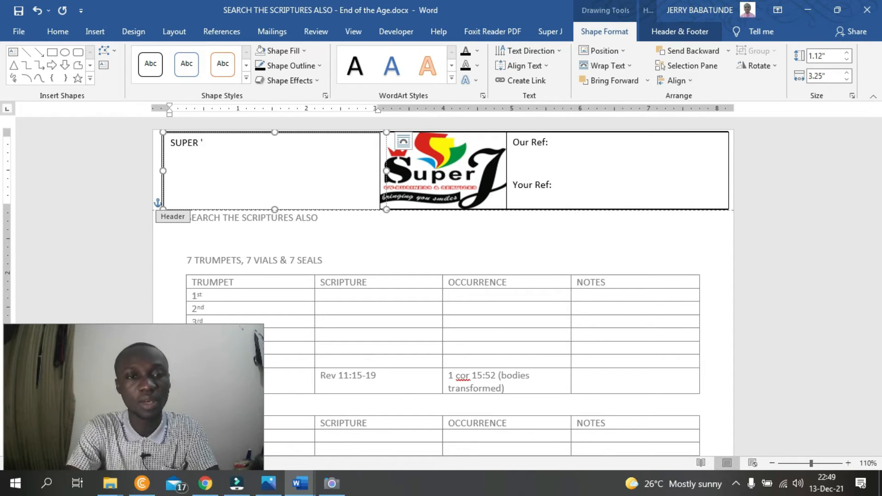
{"action": "type", "text": "J' CY-BU"}
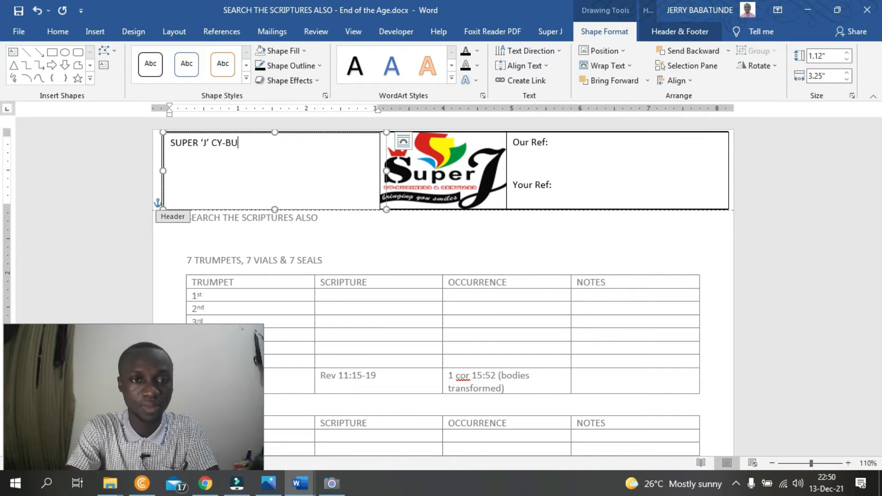
{"action": "type", "text": "SINESS AND "}
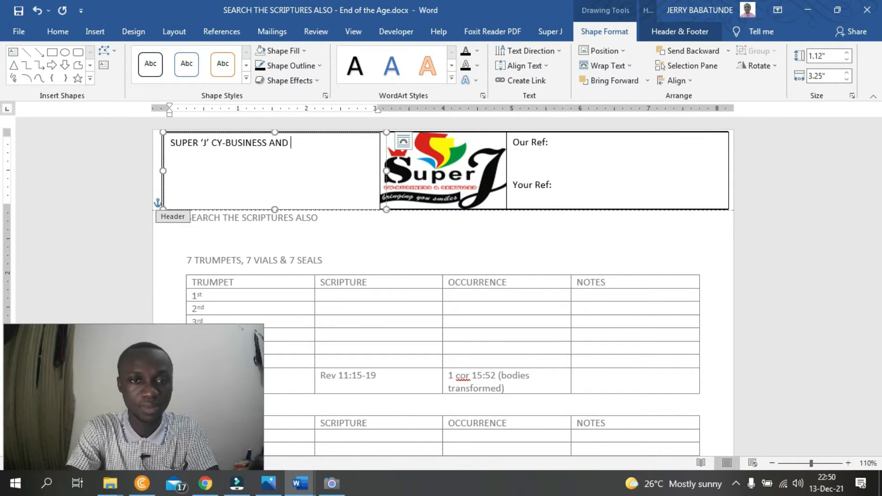
{"action": "type", "text": "SERVICES"}
{"action": "key", "text": "Return"}
{"action": "type", "text": "GHANA"}
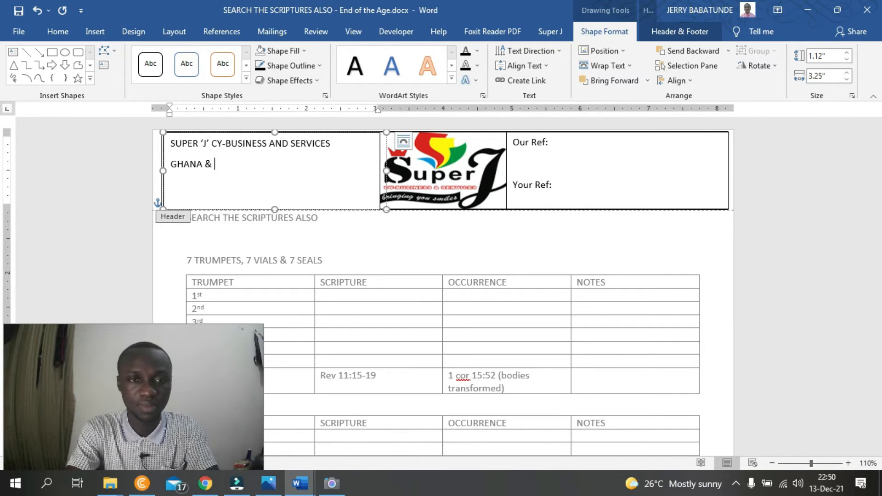
{"action": "type", "text": " & QATAR"}
{"action": "key", "text": "Return"}
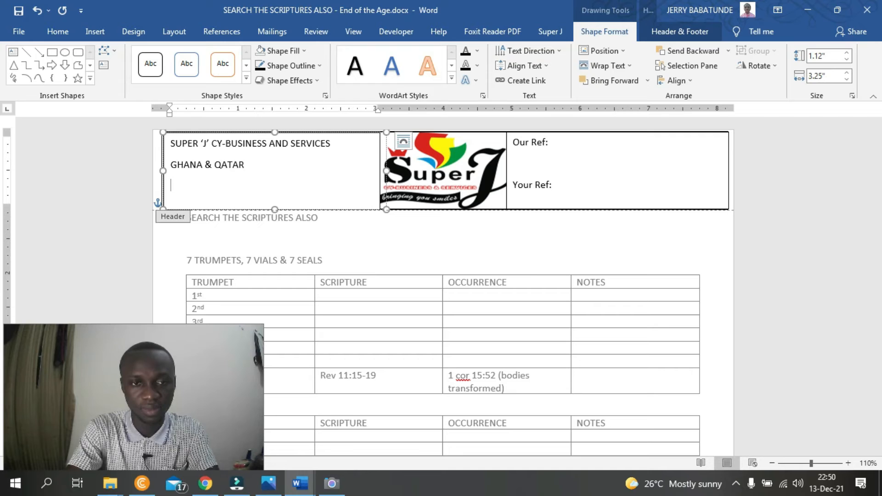
{"action": "type", "text": "HTTPS://SUPERJCYBS."}
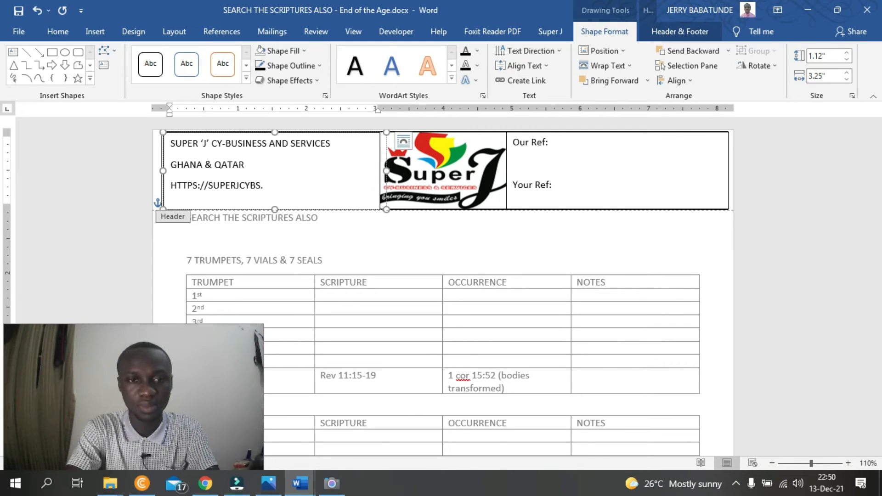
{"action": "type", "text": "COM"}
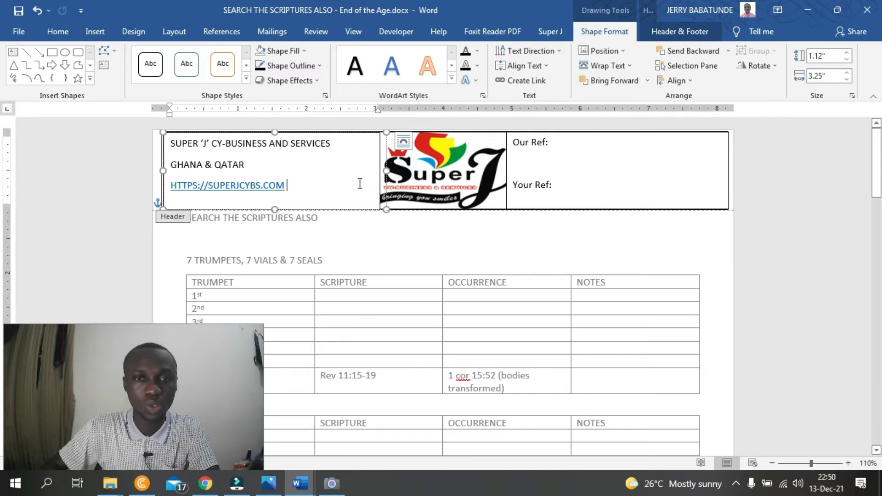
{"action": "left_click", "coordinate": [470, 242]}
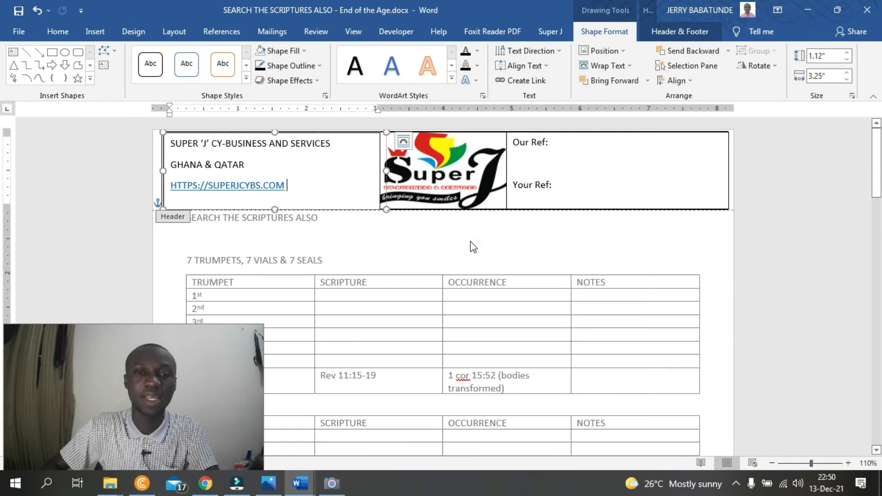
- Close header editing and review how the header repeats on the document's other pages
{"action": "left_click", "coordinate": [704, 31]}
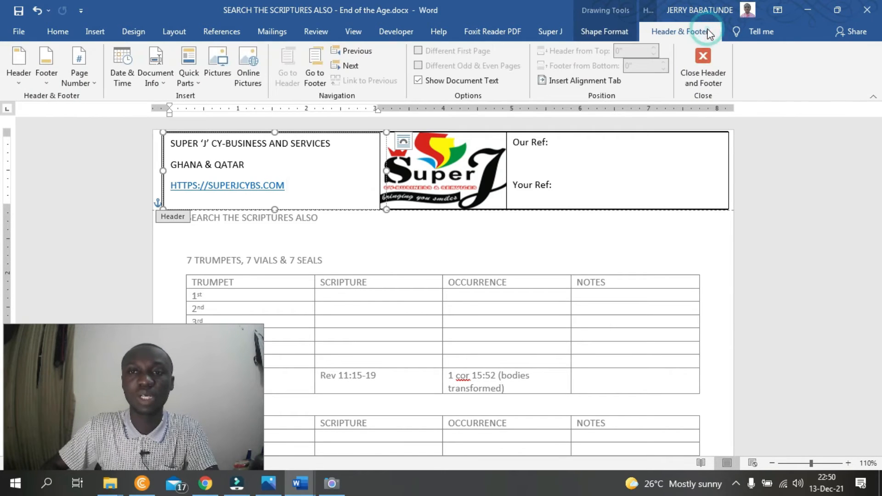
{"action": "left_click", "coordinate": [704, 56]}
{"action": "left_click", "coordinate": [759, 252]}
{"action": "scroll", "coordinate": [360, 282], "scroll_direction": "down", "scroll_amount": 20}
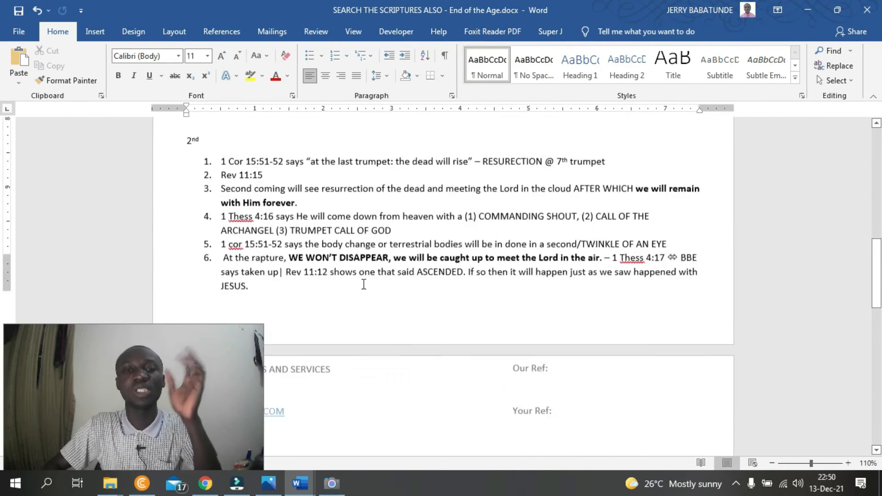
{"action": "scroll", "coordinate": [512, 256], "scroll_direction": "down", "scroll_amount": 10}
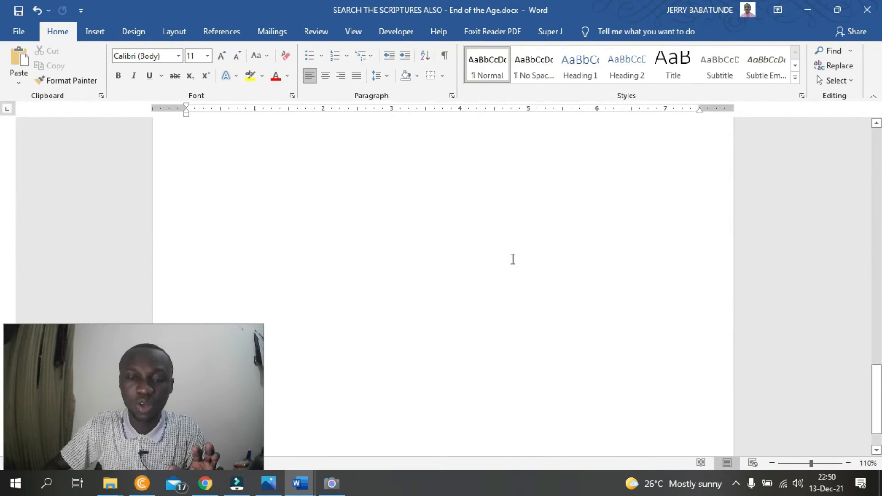
{"action": "scroll", "coordinate": [513, 266], "scroll_direction": "up", "scroll_amount": 10}
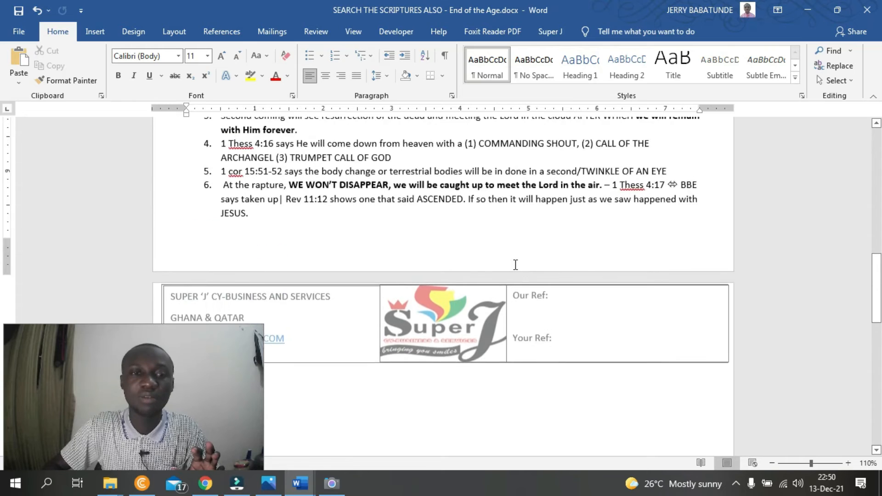
{"action": "scroll", "coordinate": [515, 265], "scroll_direction": "down", "scroll_amount": 4}
{"action": "scroll", "coordinate": [515, 265], "scroll_direction": "up", "scroll_amount": 4}
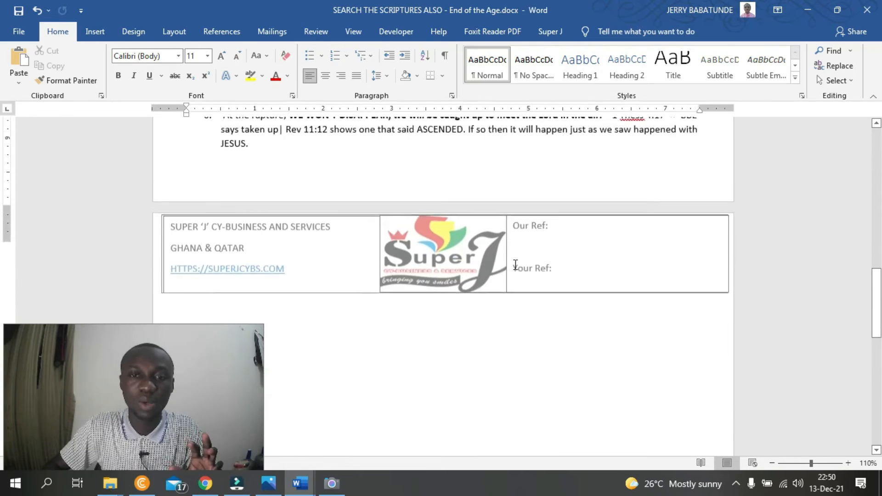
{"action": "scroll", "coordinate": [516, 265], "scroll_direction": "up", "scroll_amount": 15}
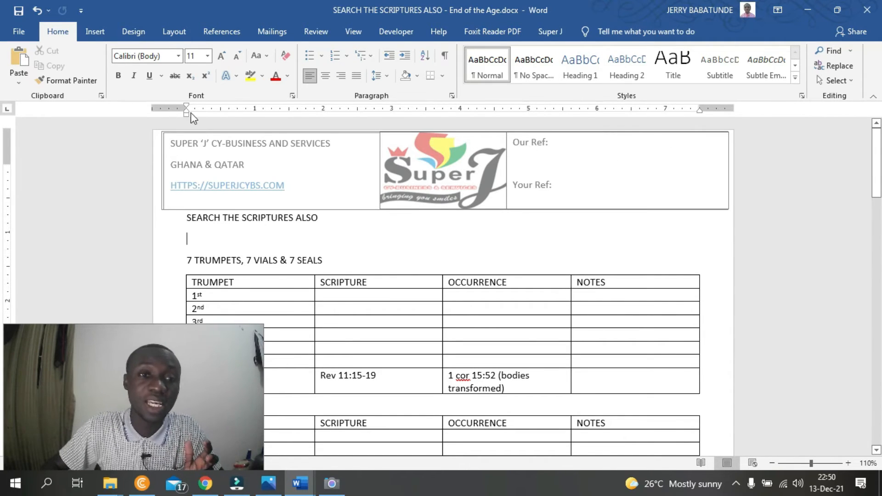
- Open the existing page header for editing and close it again
{"action": "left_click", "coordinate": [94, 33]}
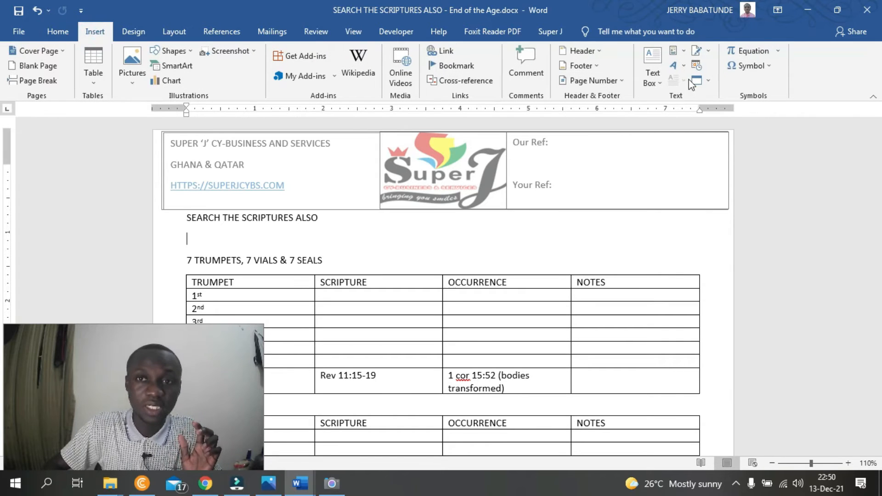
{"action": "left_click", "coordinate": [589, 51]}
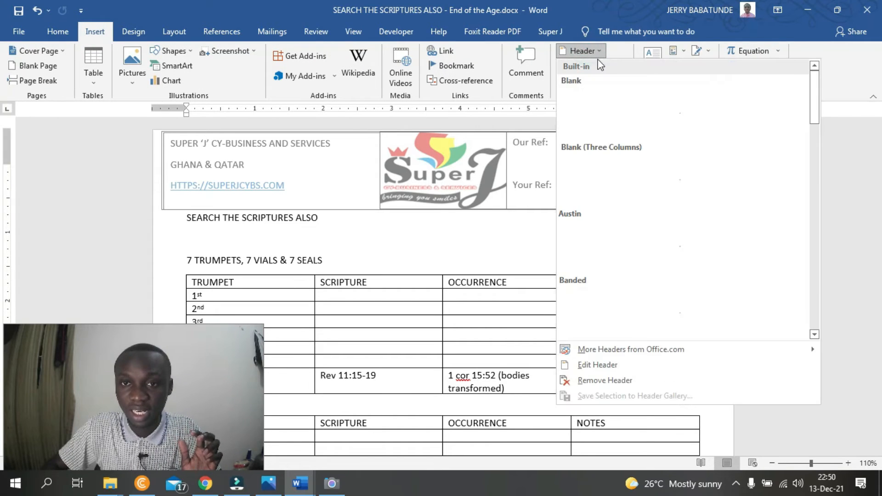
{"action": "left_click", "coordinate": [590, 366]}
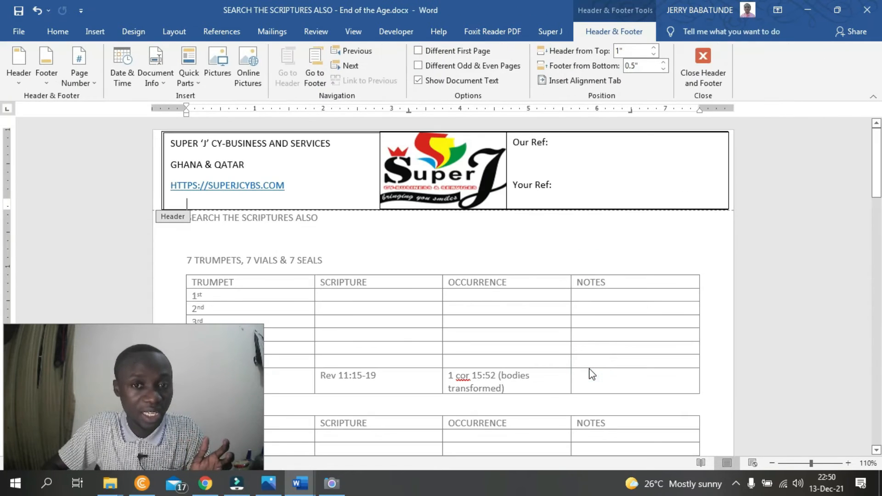
{"action": "left_click", "coordinate": [683, 65]}
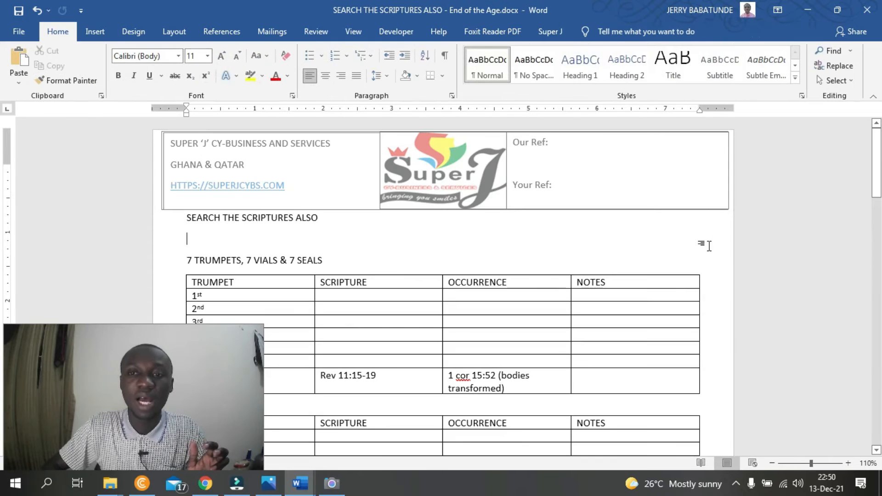
- Reopen the header for editing and remove the outline from the logo text box
{"action": "double_click", "coordinate": [596, 153]}
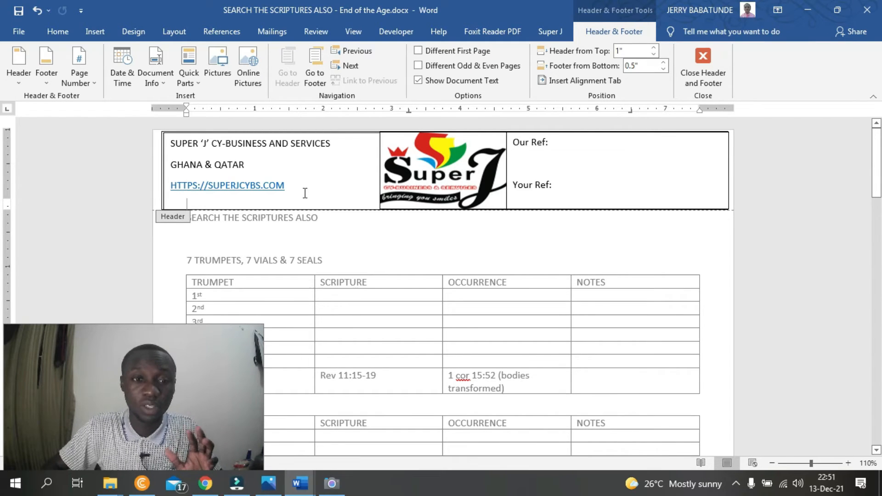
{"action": "left_click", "coordinate": [377, 184]}
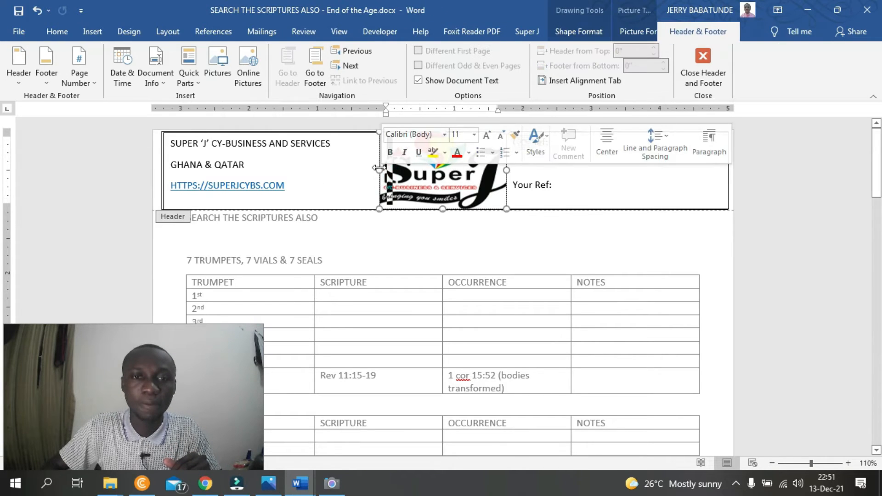
{"action": "left_click", "coordinate": [379, 168]}
{"action": "left_click", "coordinate": [640, 27]}
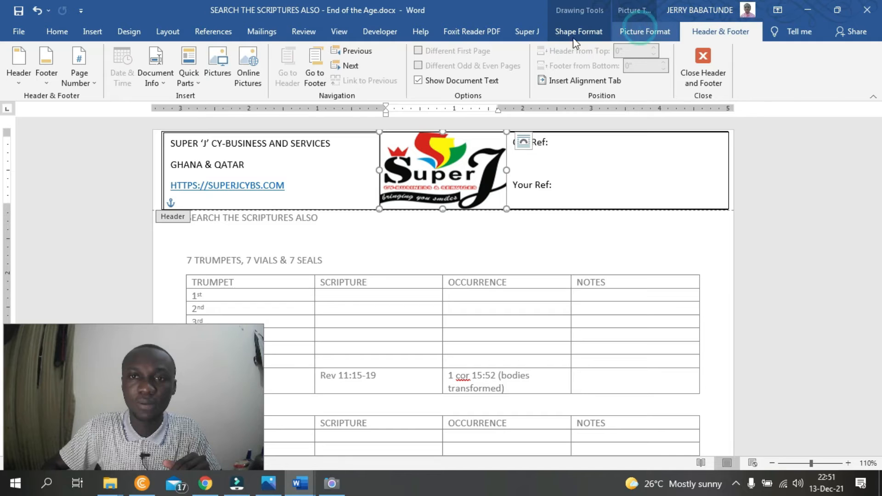
{"action": "left_click", "coordinate": [564, 33]}
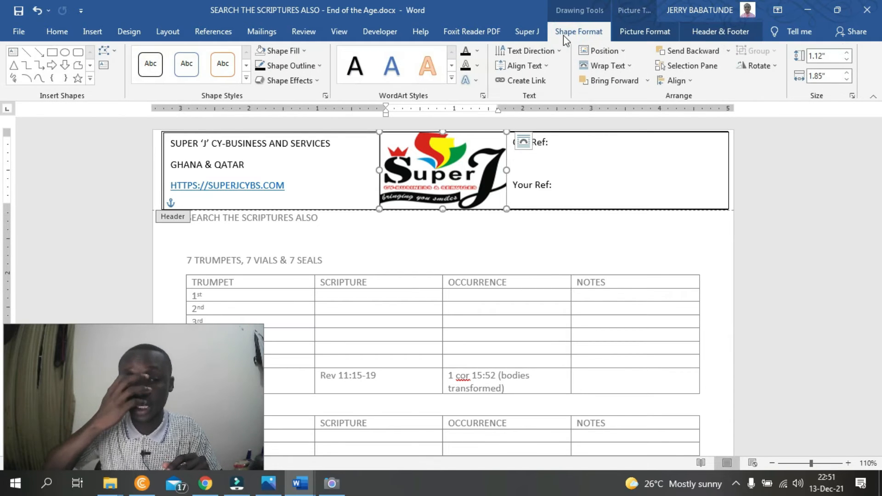
{"action": "left_click", "coordinate": [288, 67]}
{"action": "left_click", "coordinate": [295, 180]}
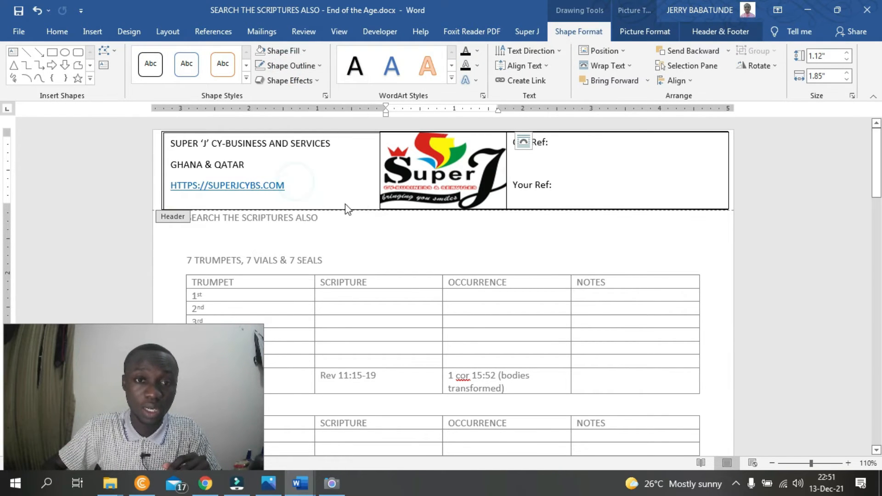
- Remove the outlines from the reference text box and the company details text box in the header
{"action": "left_click", "coordinate": [563, 191]}
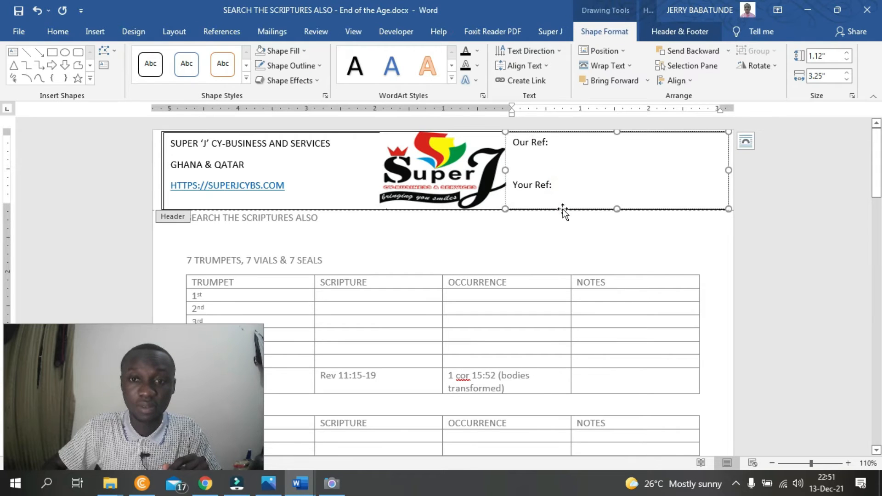
{"action": "left_click", "coordinate": [289, 64]}
{"action": "left_click", "coordinate": [257, 64]}
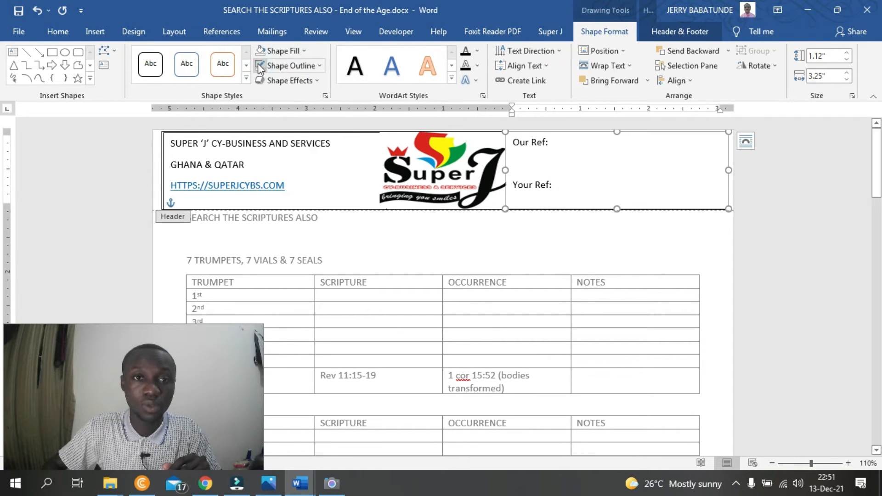
{"action": "left_click", "coordinate": [234, 132]}
{"action": "left_click", "coordinate": [290, 65]}
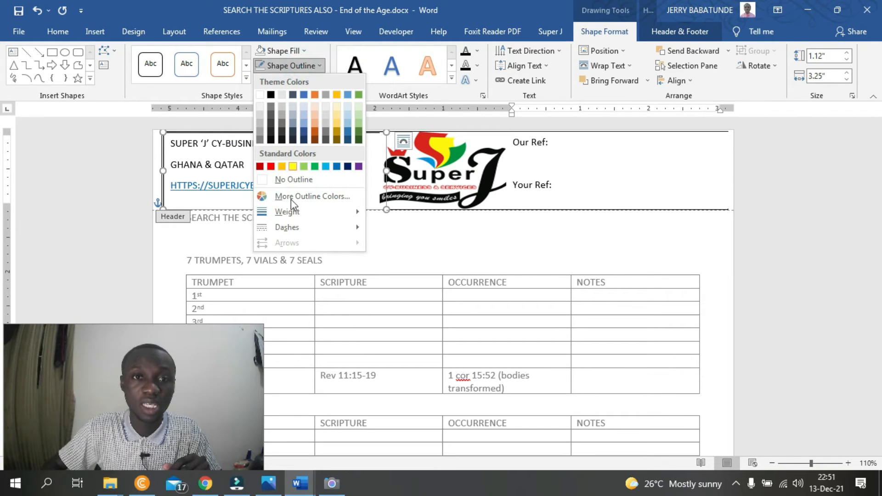
{"action": "left_click", "coordinate": [294, 183]}
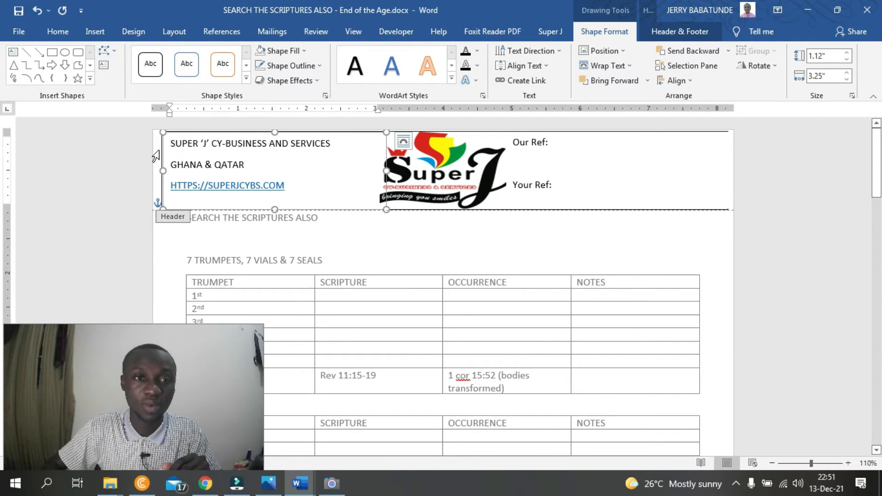
- Remove the outline from the large rectangle surrounding the header content and close header editing
{"action": "left_click", "coordinate": [159, 150]}
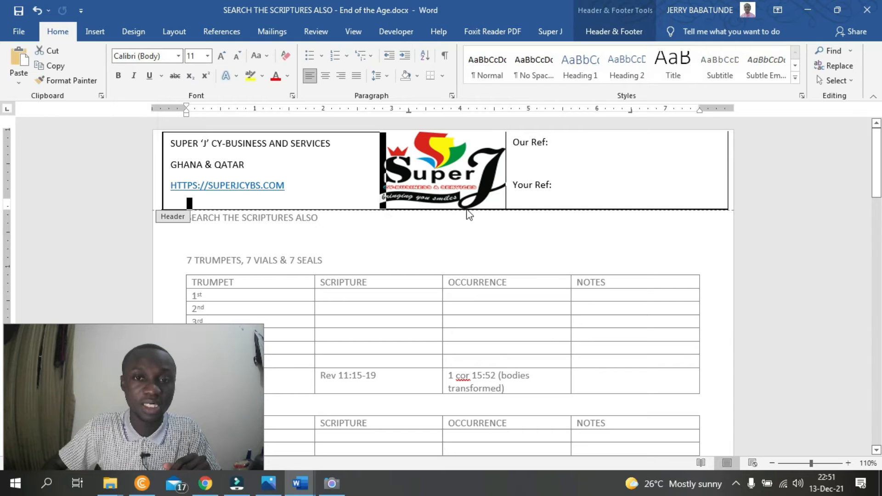
{"action": "left_click", "coordinate": [466, 210]}
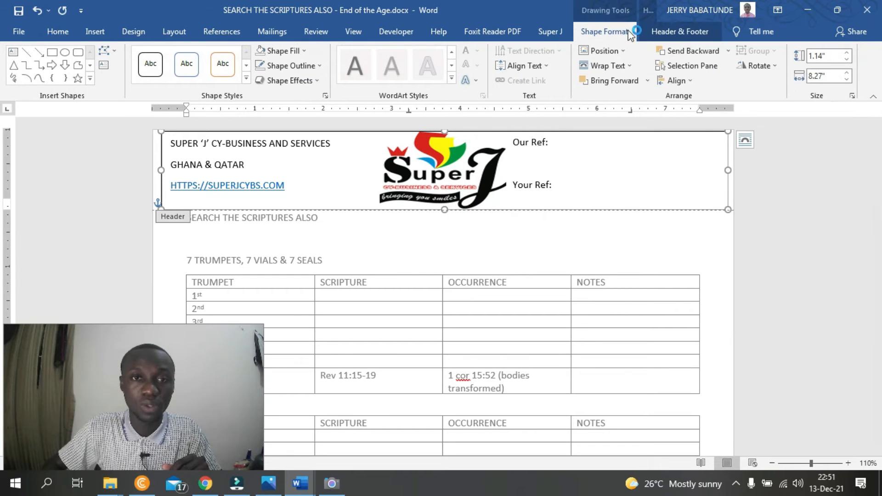
{"action": "left_click", "coordinate": [285, 66]}
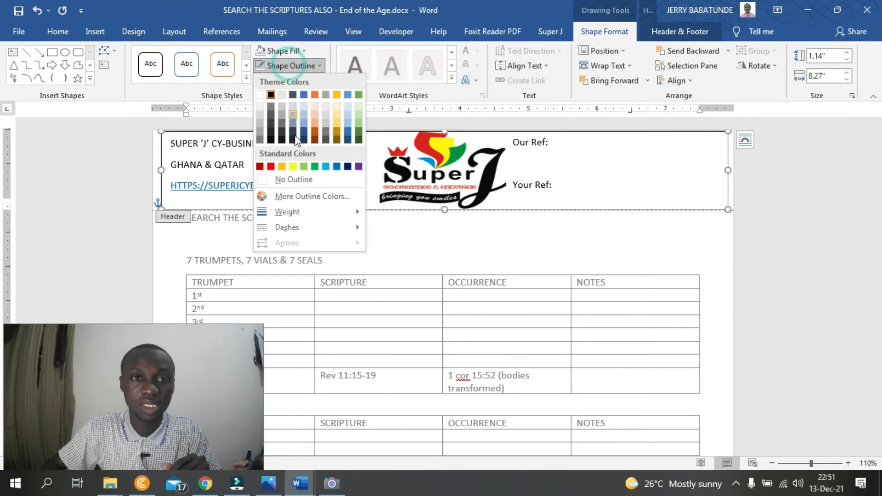
{"action": "left_click", "coordinate": [295, 180]}
{"action": "double_click", "coordinate": [772, 248]}
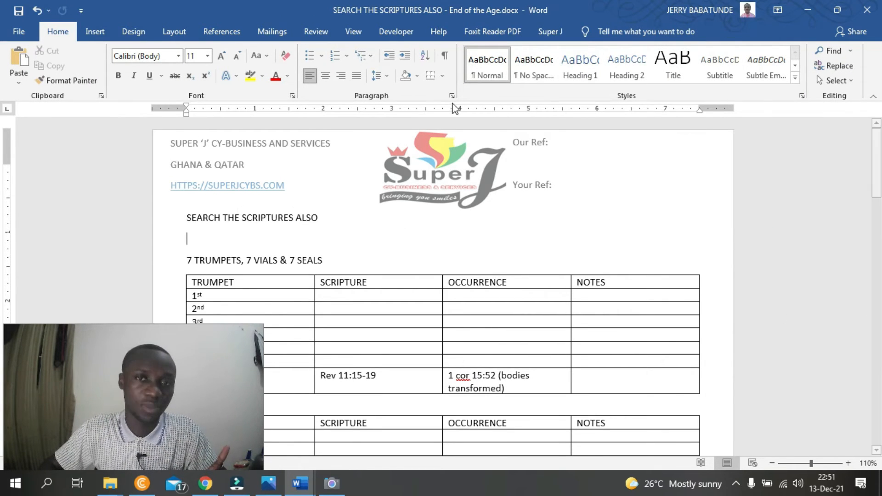
- Reopen the header for editing and examine the outline options of the large surrounding rectangle
{"action": "double_click", "coordinate": [630, 191]}
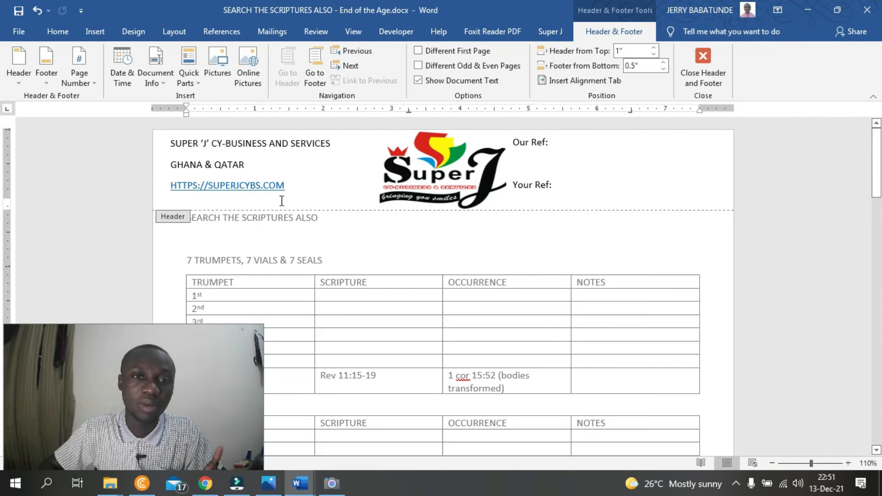
{"action": "left_click", "coordinate": [153, 148]}
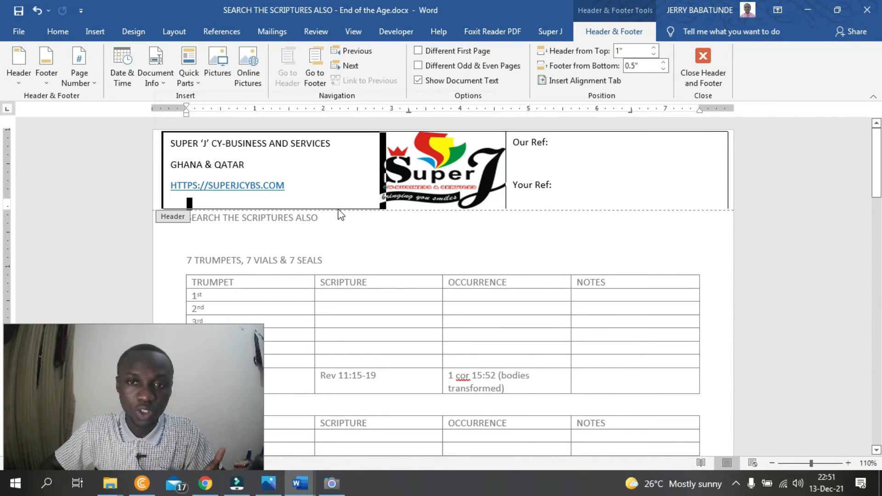
{"action": "left_click", "coordinate": [567, 213]}
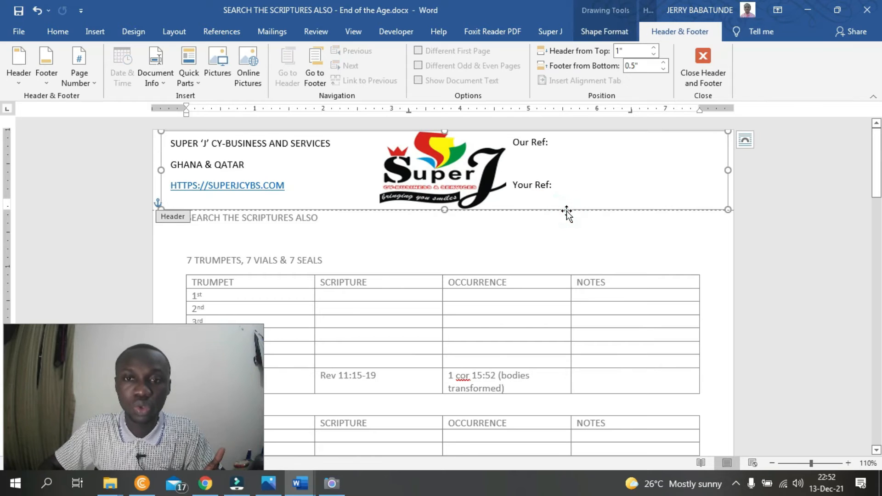
{"action": "left_click", "coordinate": [604, 32]}
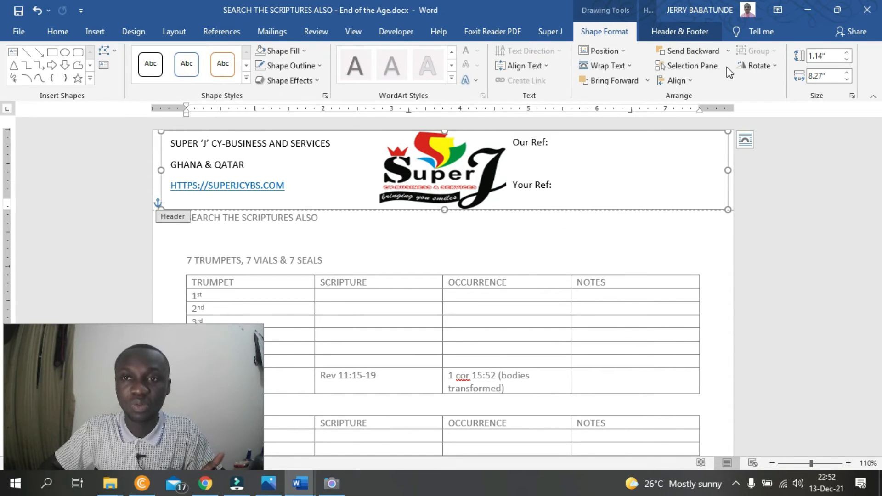
{"action": "left_click", "coordinate": [304, 68]}
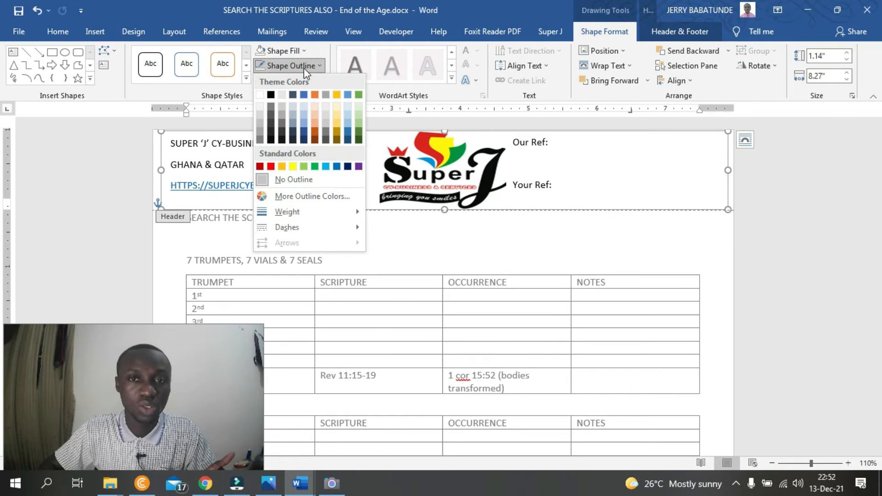
{"action": "left_click", "coordinate": [304, 68]}
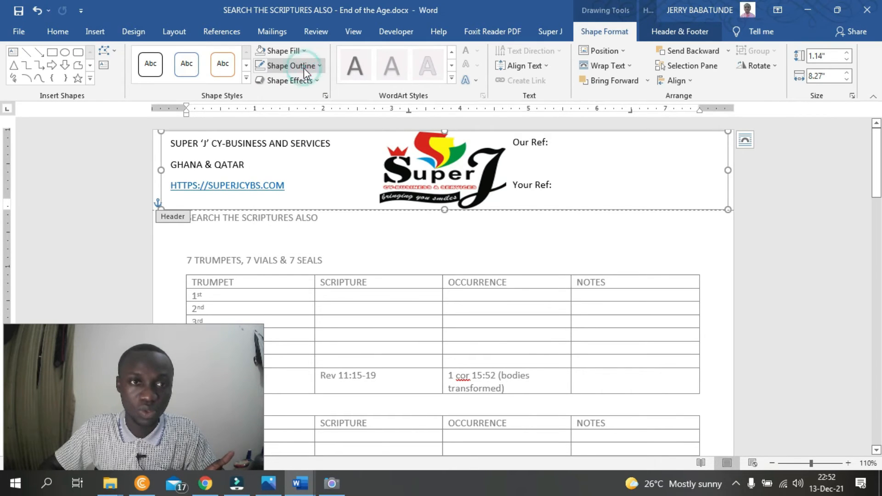
{"action": "left_click", "coordinate": [59, 32]}
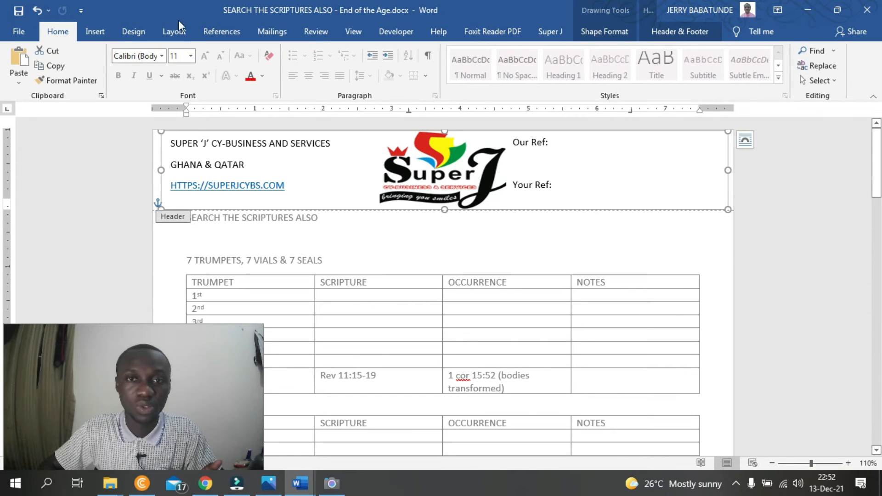
- Draw a horizontal straight line about 8.38" wide along the header's lower edge and apply the black line style
{"action": "left_click", "coordinate": [94, 29]}
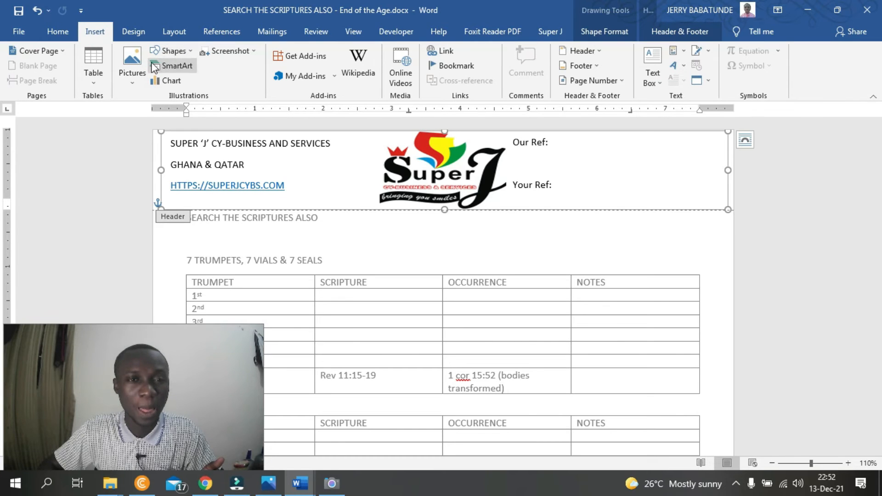
{"action": "left_click", "coordinate": [173, 51]}
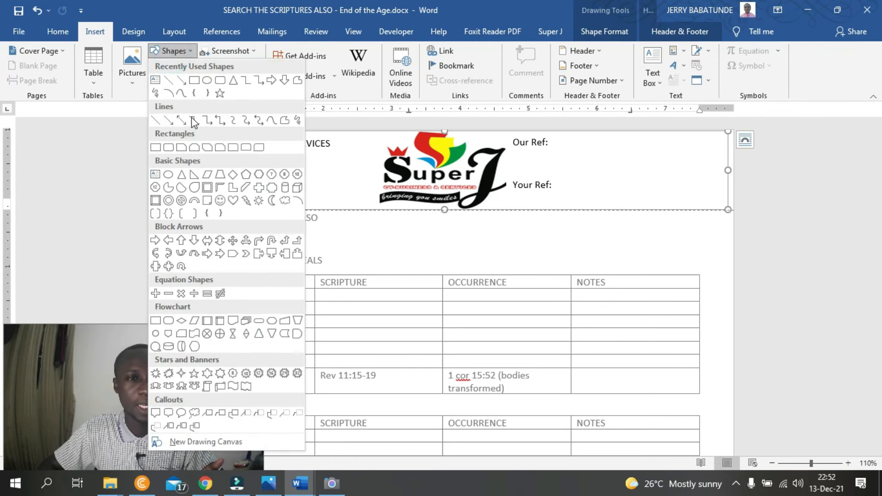
{"action": "left_click", "coordinate": [160, 123]}
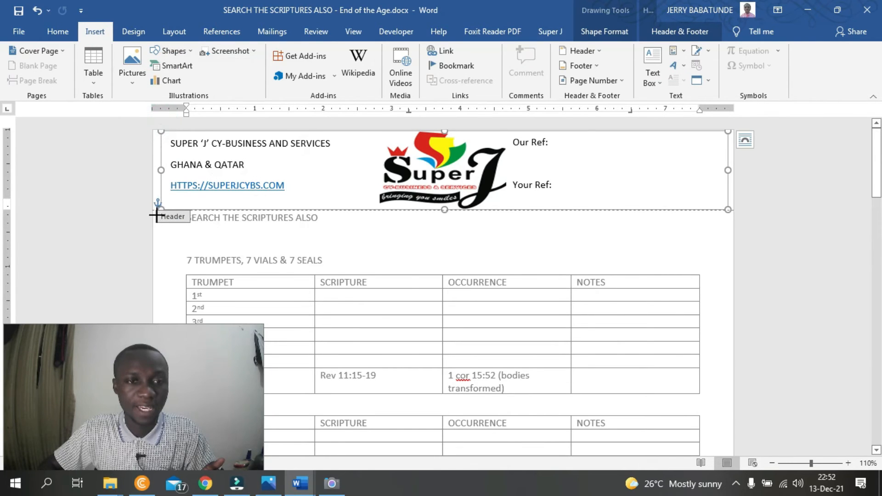
{"action": "mouse_move", "coordinate": [155, 209]}
{"action": "left_mouse_down"}
{"action": "mouse_move", "coordinate": [516, 216]}
{"action": "mouse_move", "coordinate": [735, 206]}
{"action": "mouse_move", "coordinate": [728, 210]}
{"action": "left_mouse_up"}
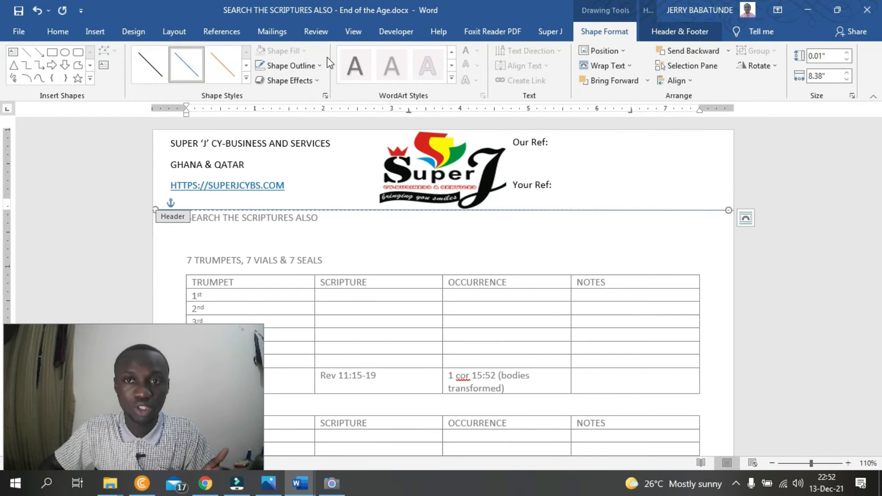
{"action": "left_click", "coordinate": [149, 63]}
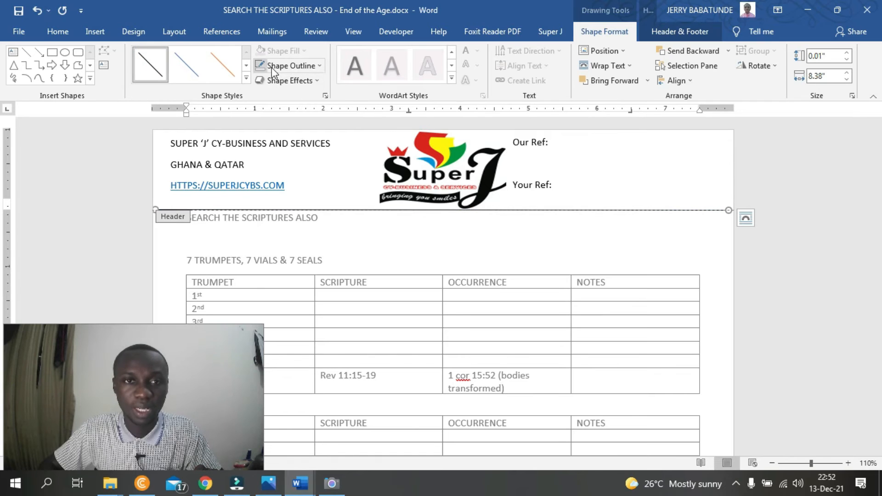
- Set the weight of the header's separating line to 2¼ pt and close header editing
{"action": "left_click", "coordinate": [316, 66]}
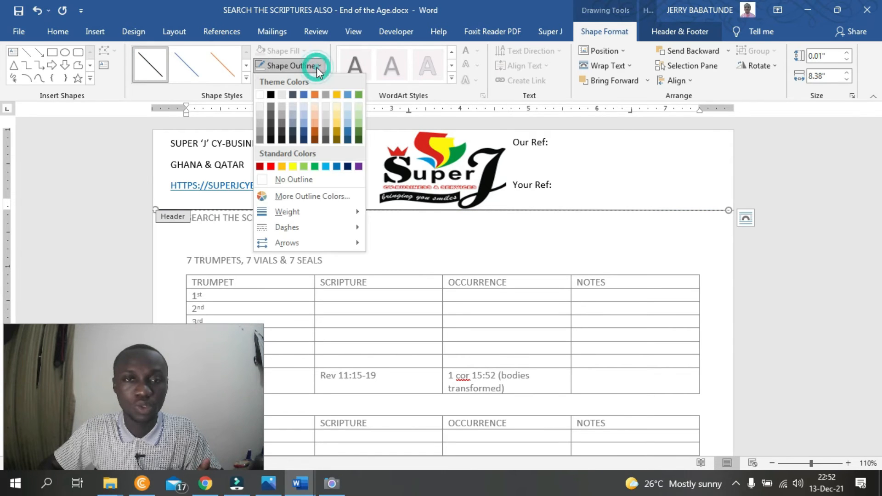
{"action": "left_click", "coordinate": [314, 211]}
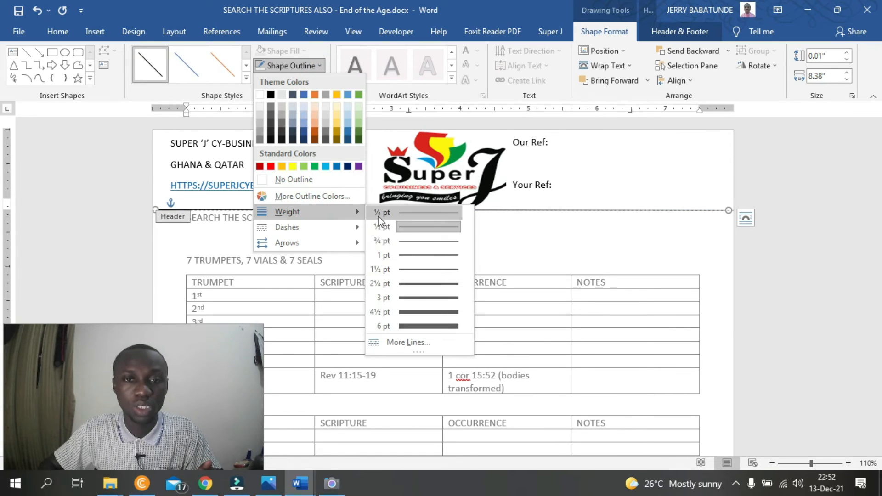
{"action": "left_click", "coordinate": [436, 283]}
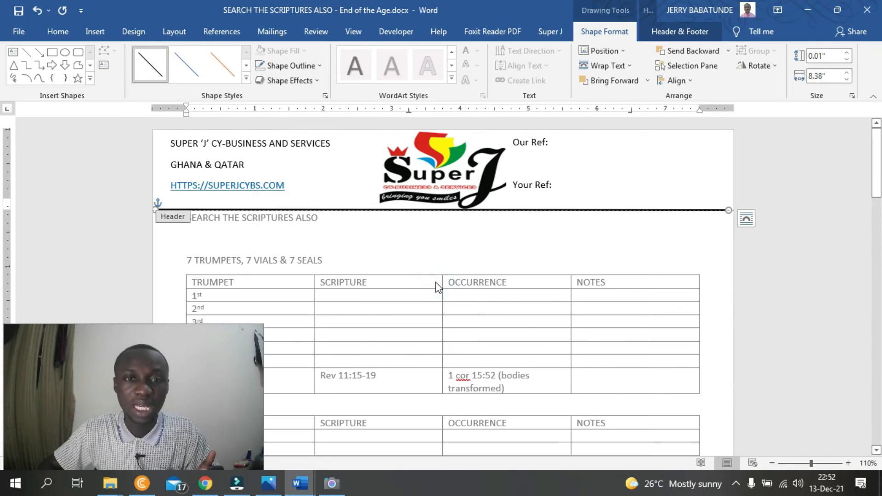
{"action": "double_click", "coordinate": [771, 288]}
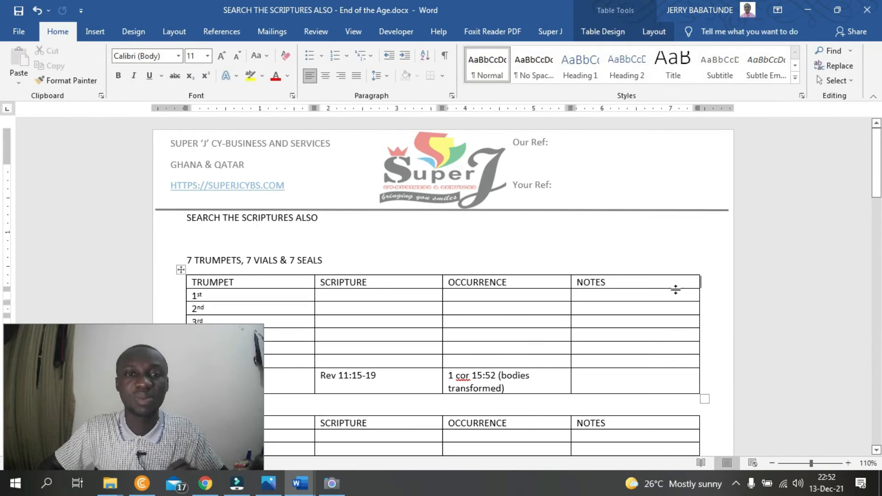
{"action": "scroll", "coordinate": [377, 134], "scroll_direction": "down", "scroll_amount": 8}
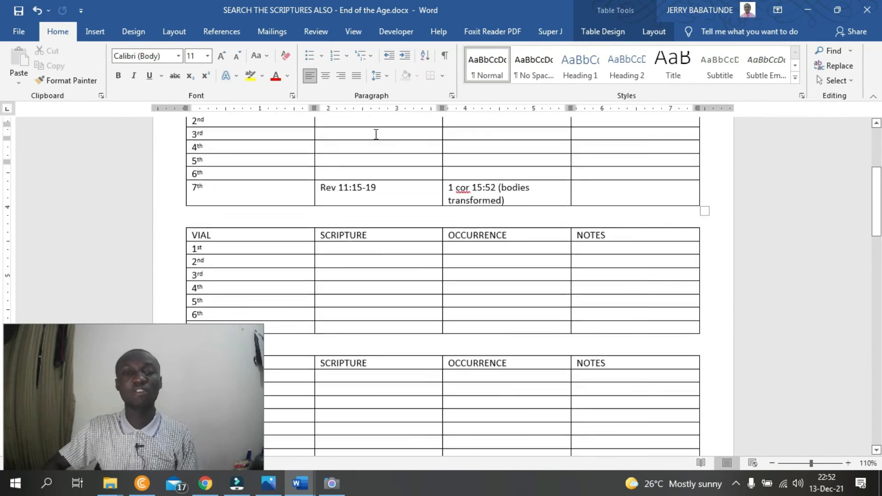
{"action": "scroll", "coordinate": [427, 225], "scroll_direction": "down", "scroll_amount": 5}
{"action": "scroll", "coordinate": [408, 306], "scroll_direction": "up", "scroll_amount": 12}
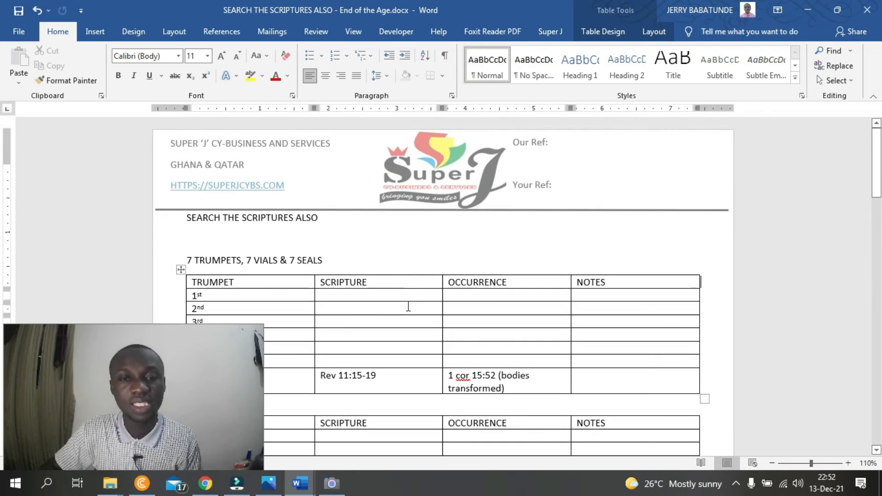
- Reopen the header for editing and select the shape that holds the logo
{"action": "left_click", "coordinate": [433, 192]}
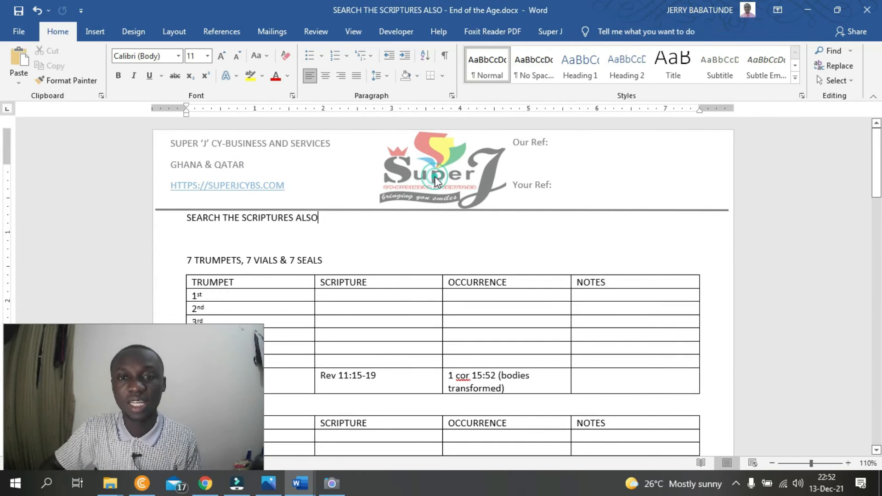
{"action": "double_click", "coordinate": [436, 181]}
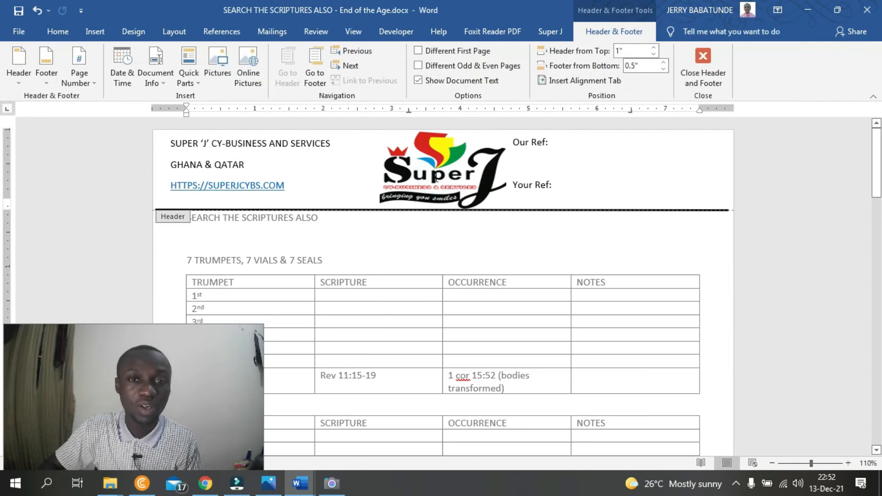
{"action": "left_click", "coordinate": [435, 176]}
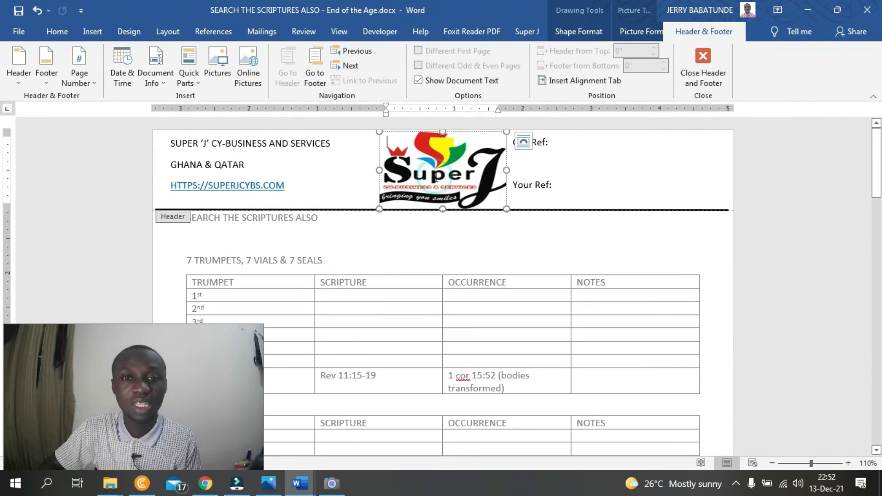
{"action": "left_click", "coordinate": [442, 209]}
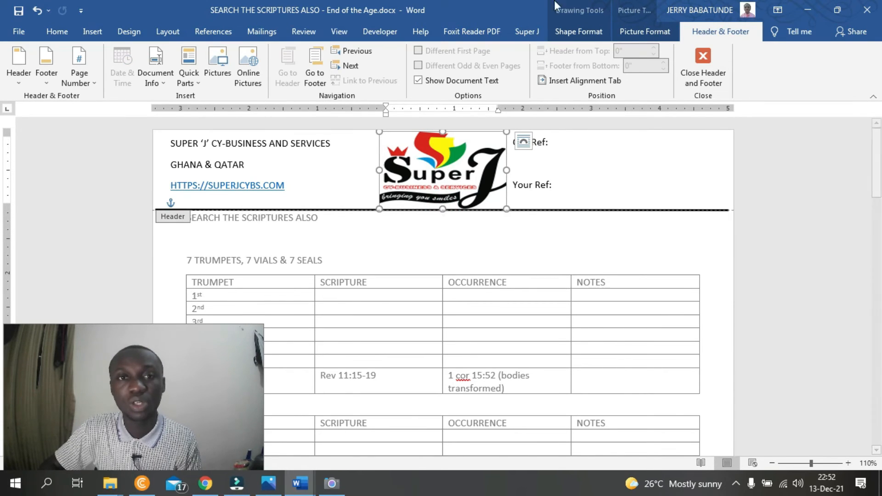
{"action": "left_click", "coordinate": [578, 32]}
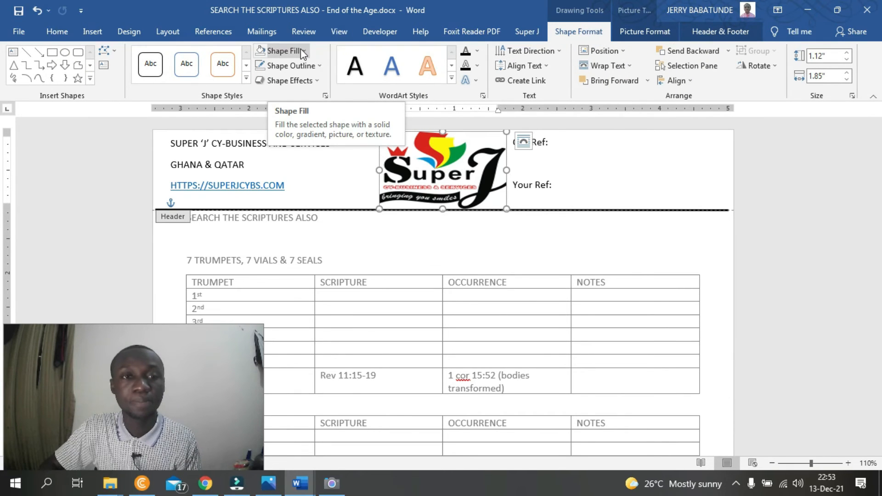
{"action": "left_click", "coordinate": [164, 70]}
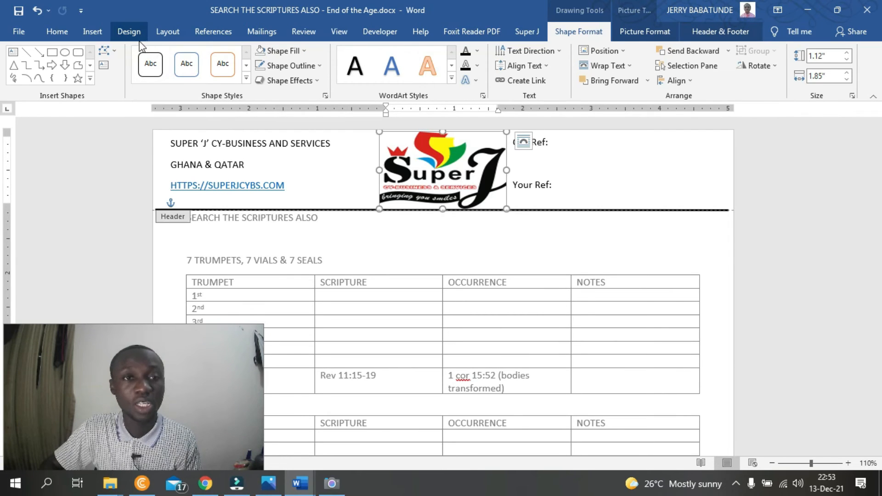
{"action": "left_click", "coordinate": [114, 52]}
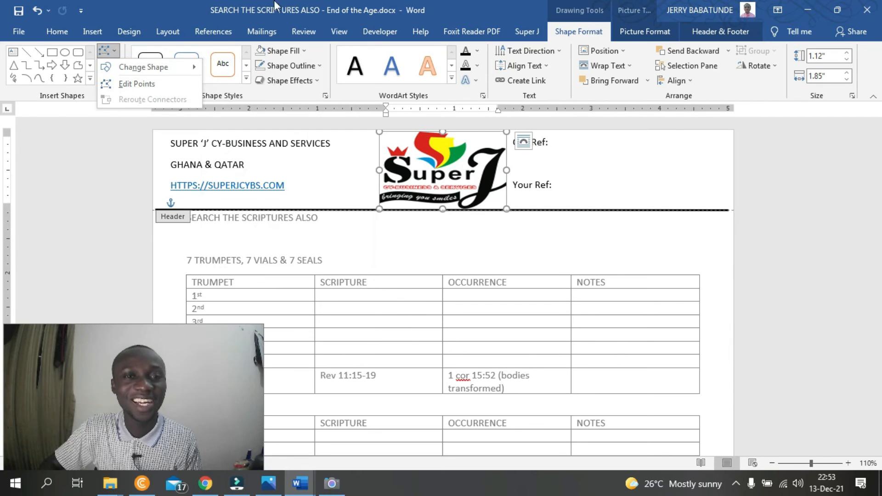
{"action": "left_click", "coordinate": [298, 12]}
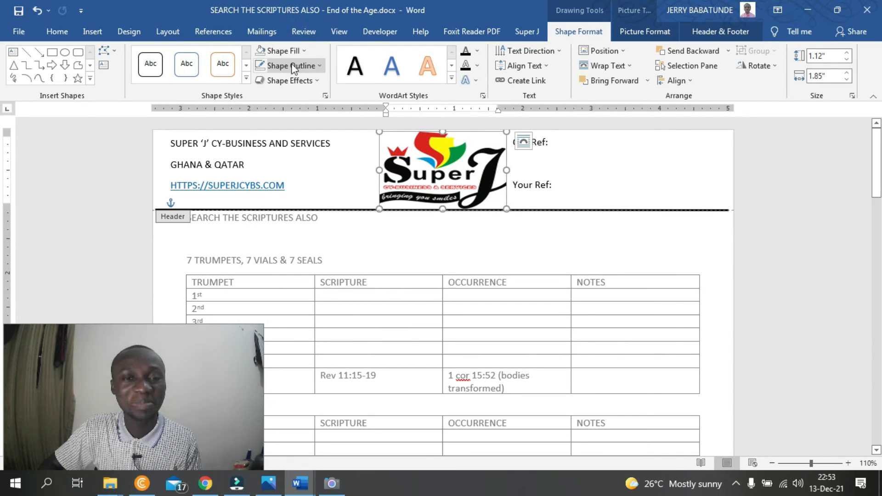
- Replace the logo shape's picture fill with the background-free Dunamis Travels logo from the Logos folder, working offline, and close header editing
{"action": "left_click", "coordinate": [289, 51]}
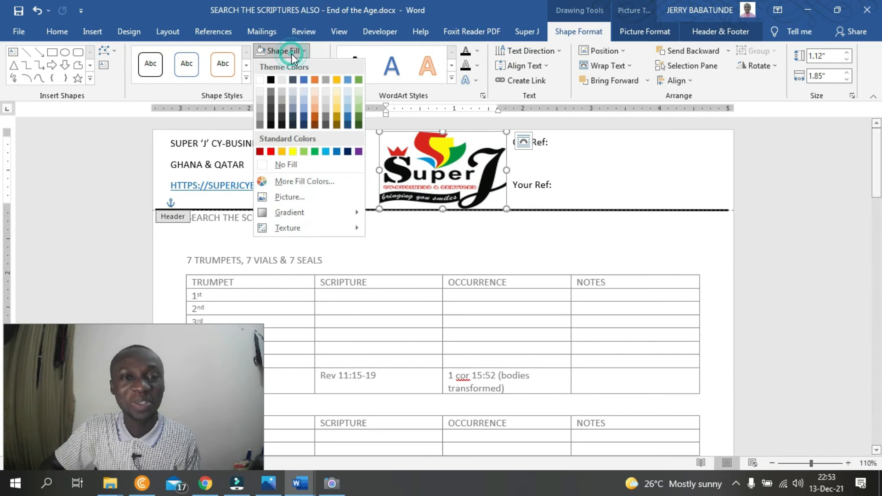
{"action": "left_click", "coordinate": [297, 196]}
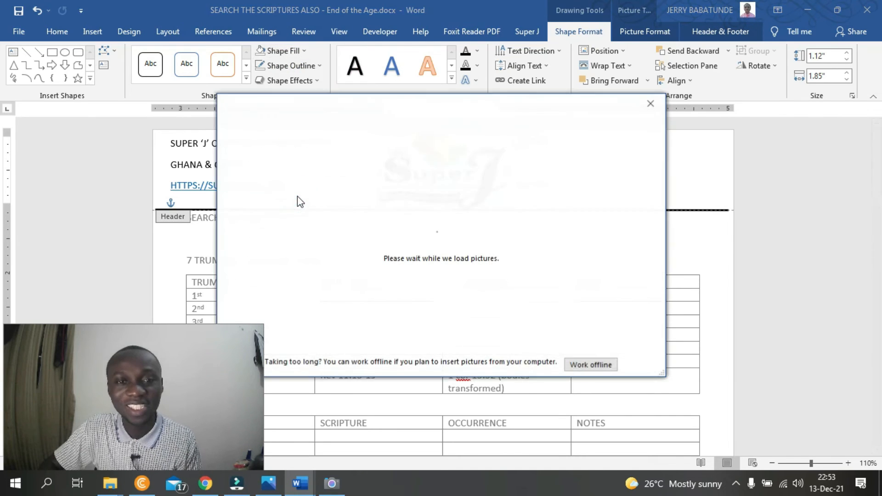
{"action": "left_click", "coordinate": [578, 364]}
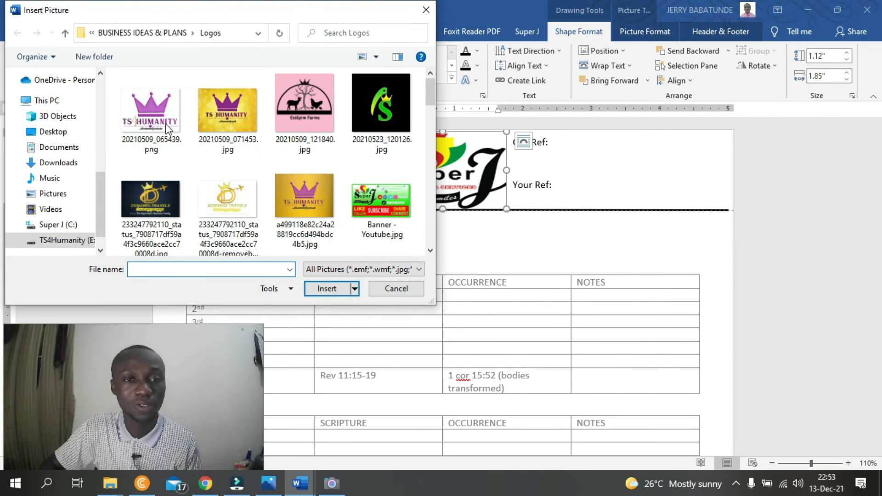
{"action": "left_click", "coordinate": [225, 206]}
{"action": "double_click", "coordinate": [225, 206]}
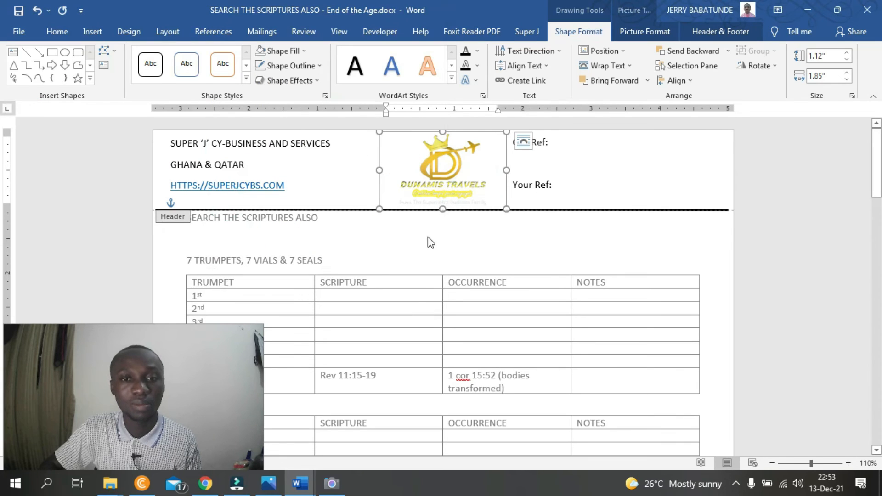
{"action": "triple_click", "coordinate": [509, 261]}
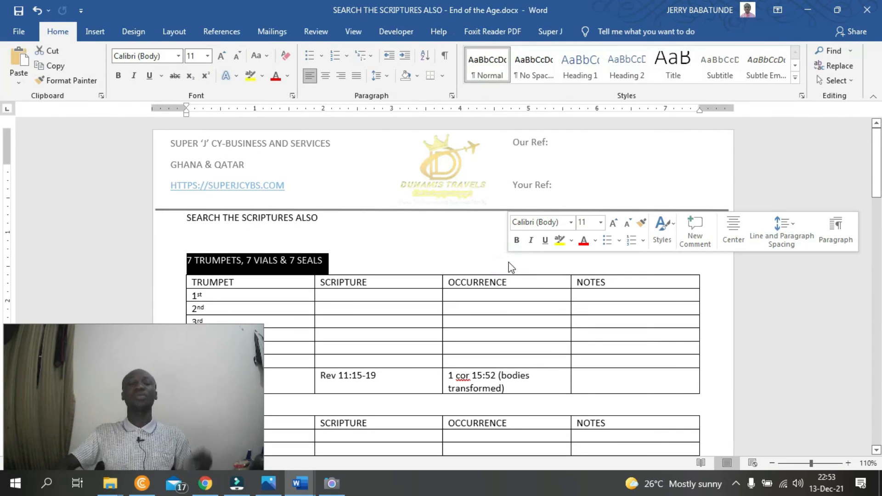
{"action": "left_click", "coordinate": [832, 381]}
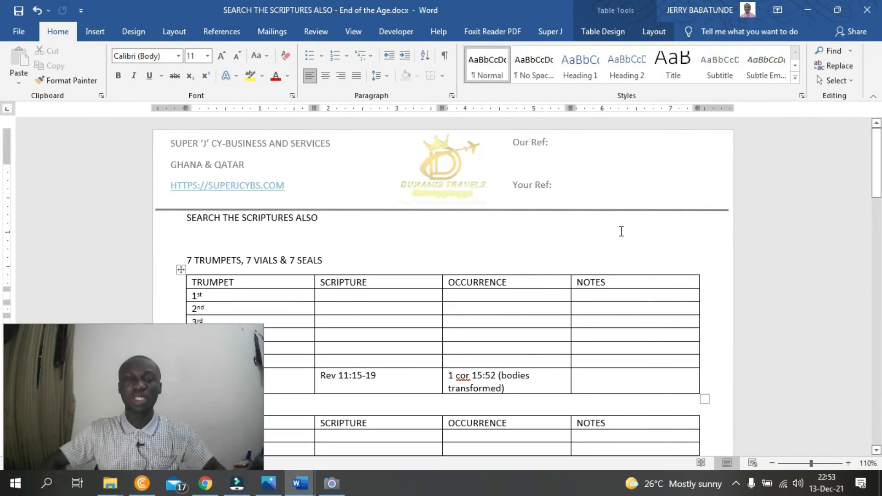